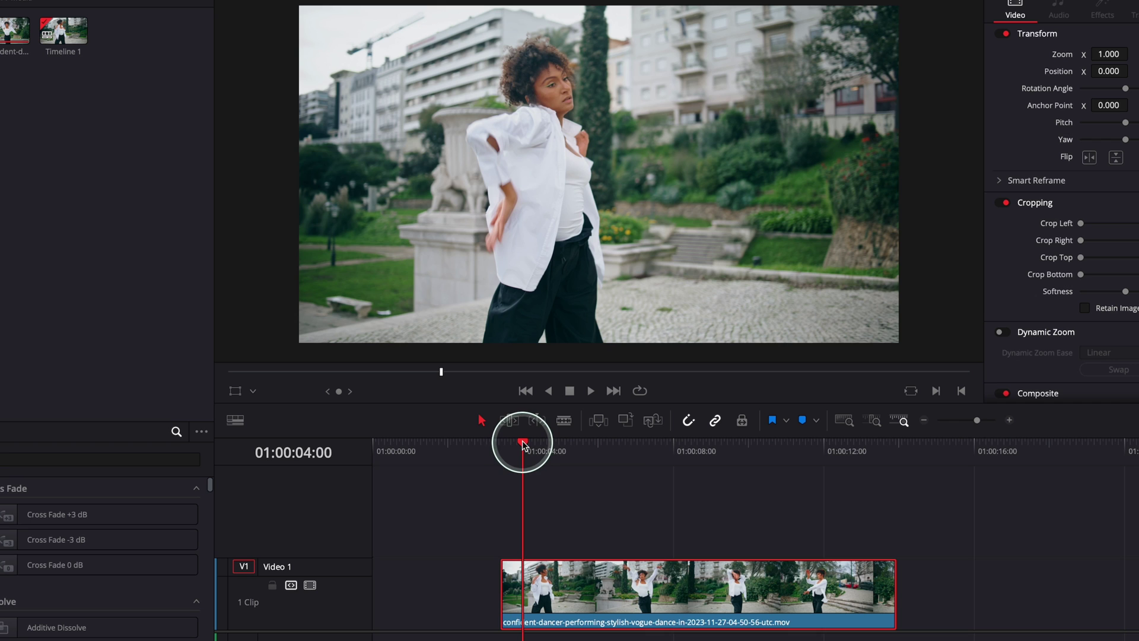
Review the dance and park the playhead at 01:00:04:23, where the fast move starts
left_click_drag(522, 447, 586, 454)
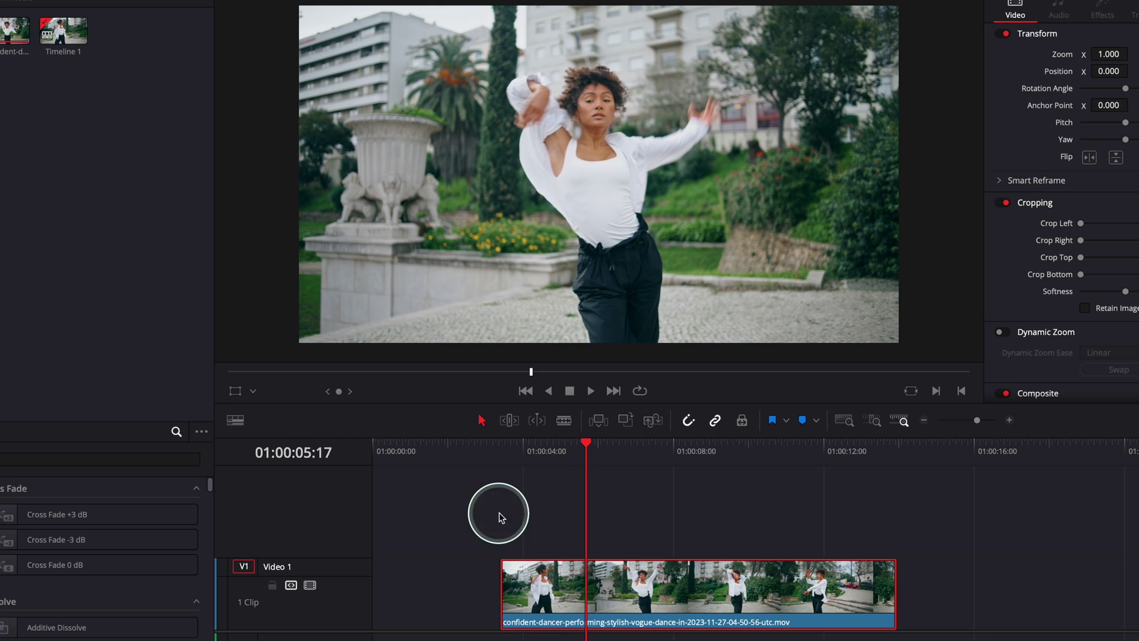
left_click(543, 450)
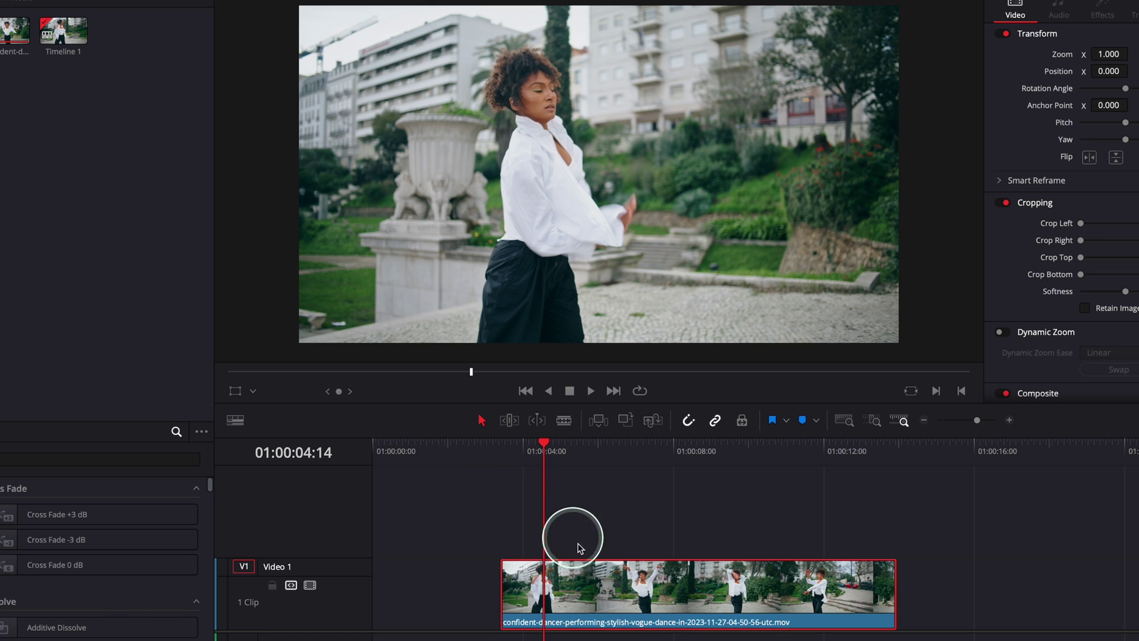
left_click(621, 596)
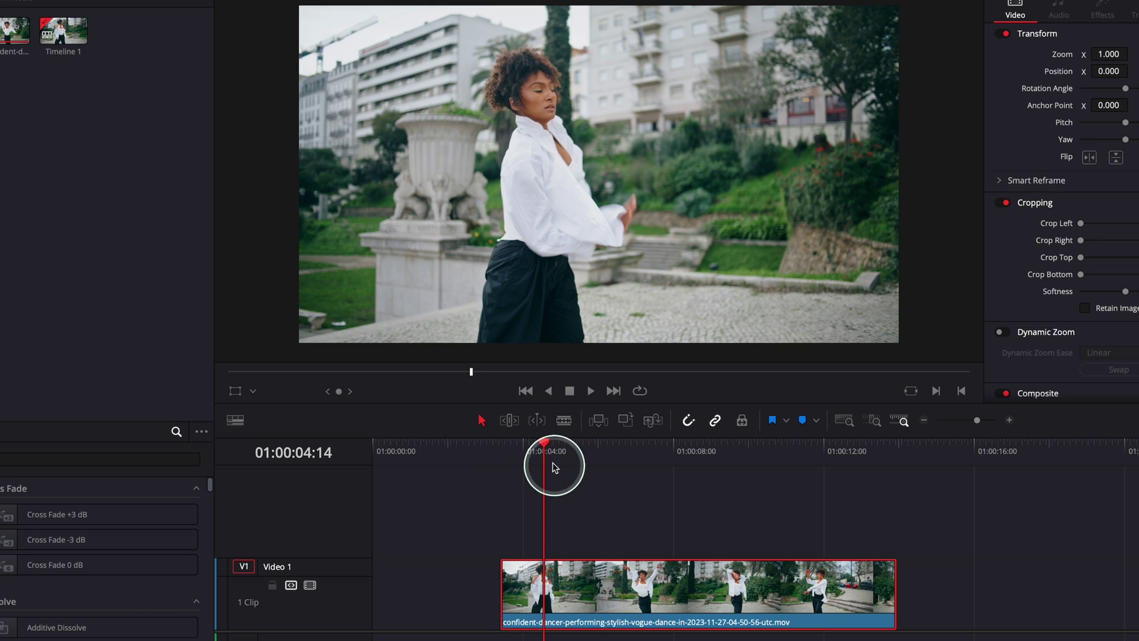
left_click(521, 449)
key("space")
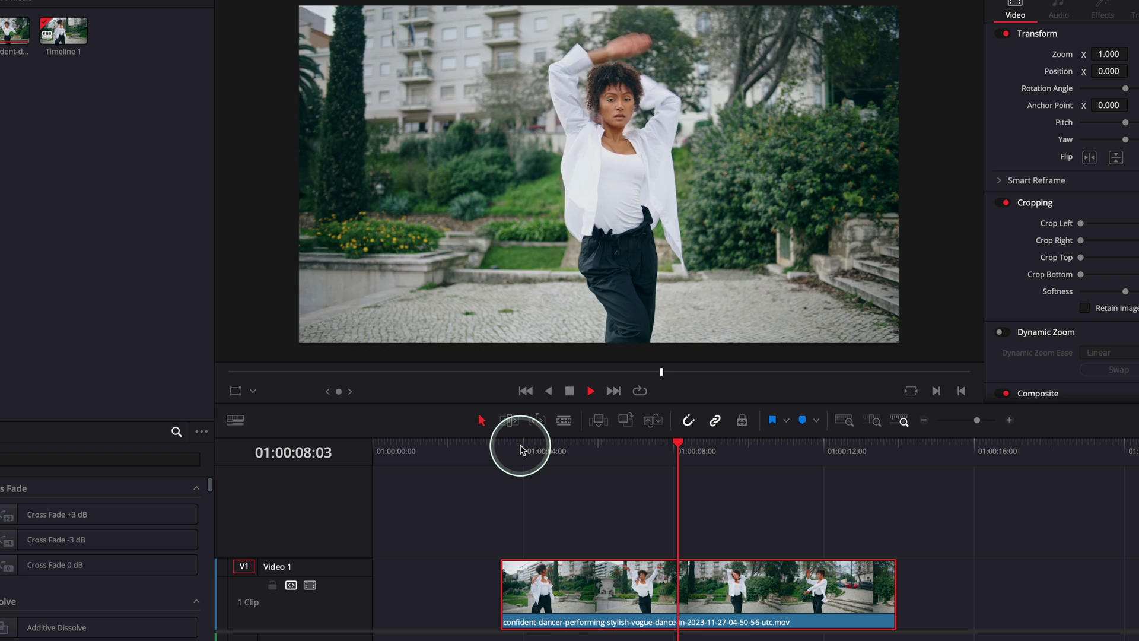
key("space")
left_click(503, 449)
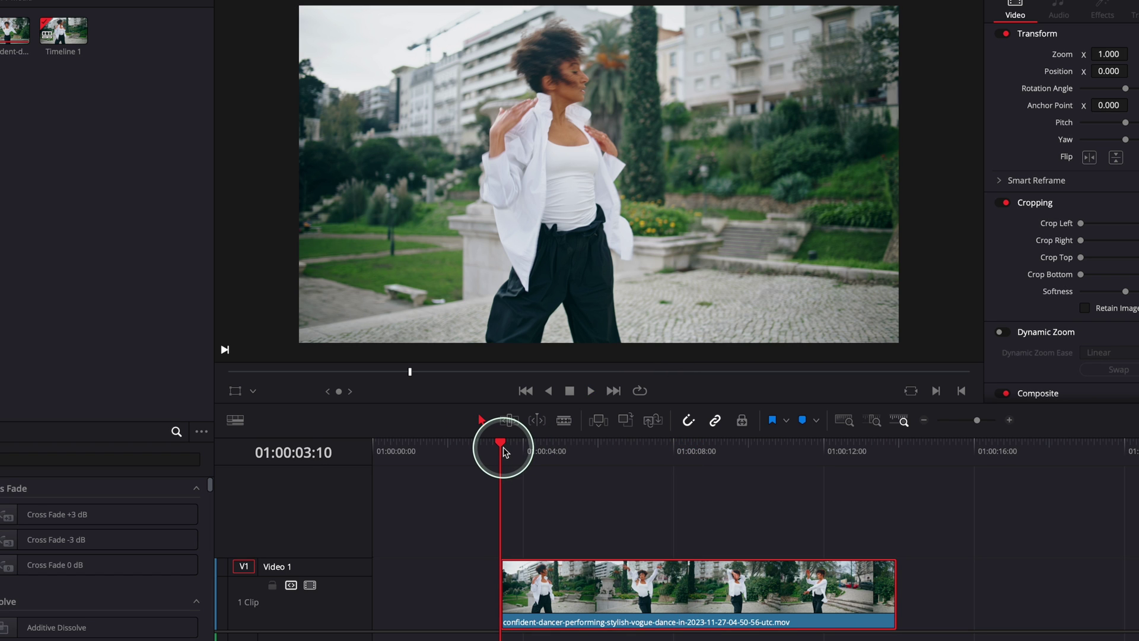
key("space")
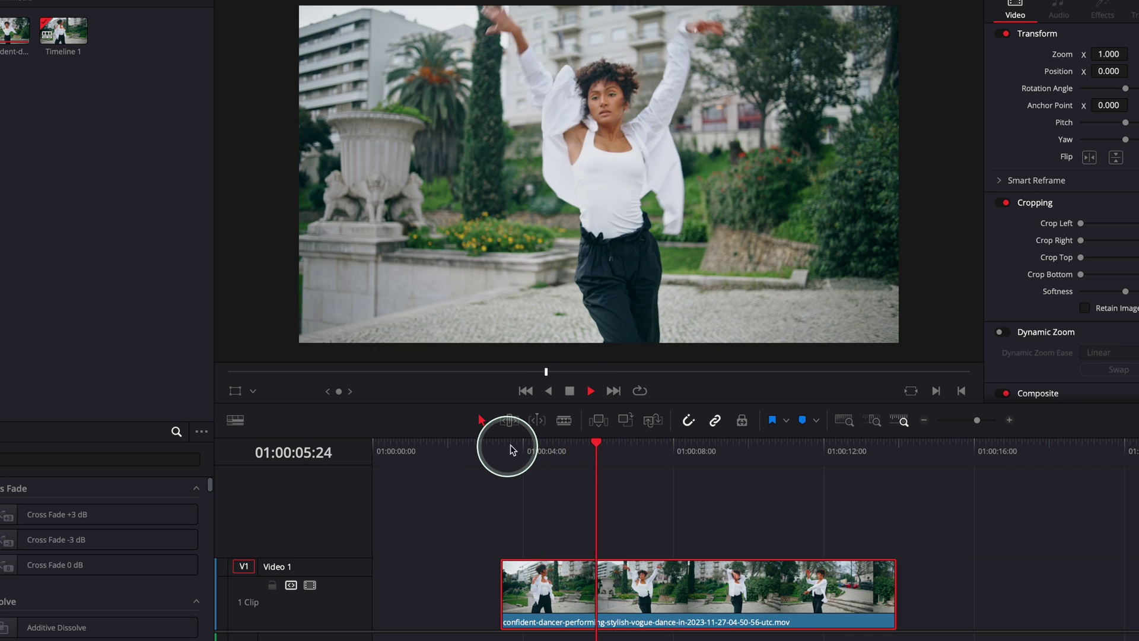
key("space")
left_click_drag(601, 447, 668, 451)
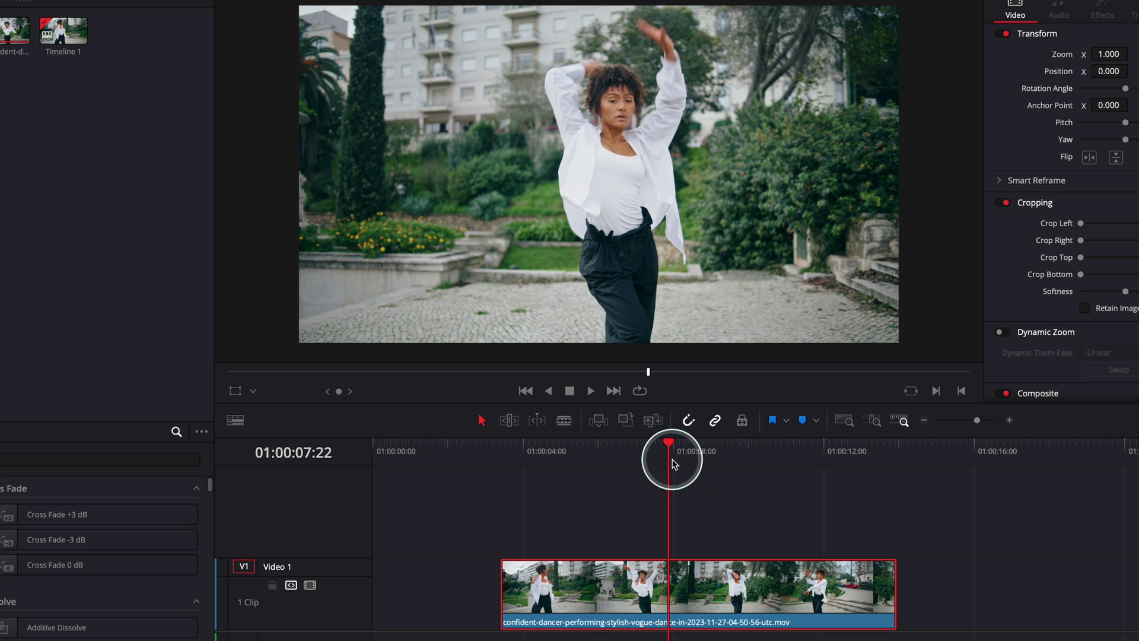
left_click(558, 452)
Show the clip's retime controls and add a speed point at 01:00:04:23
right_click(566, 573)
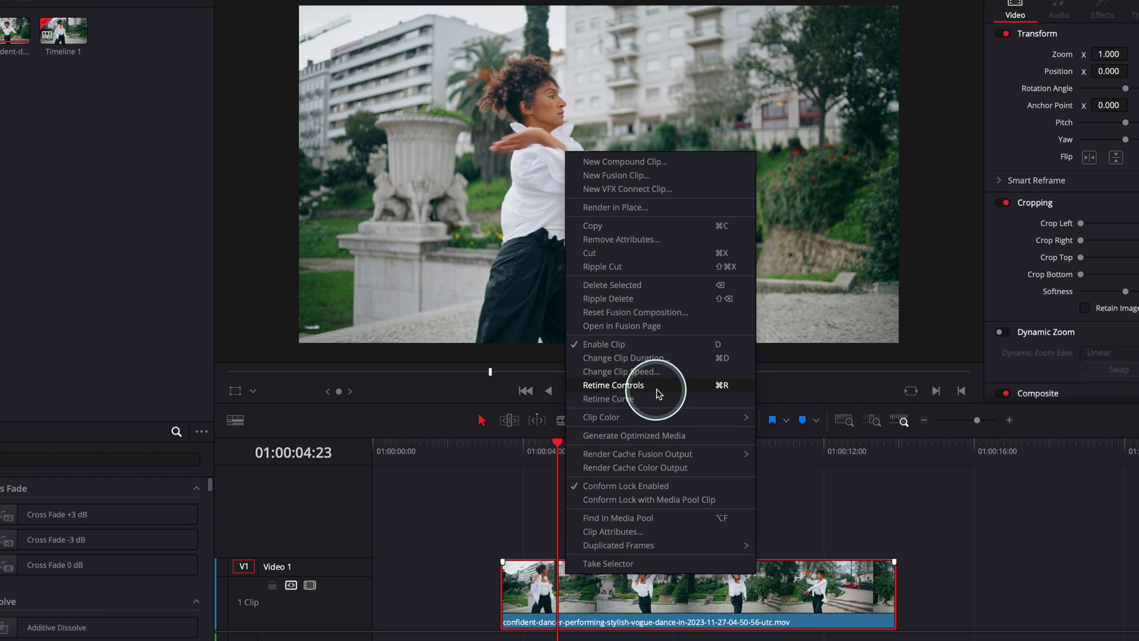
left_click(690, 387)
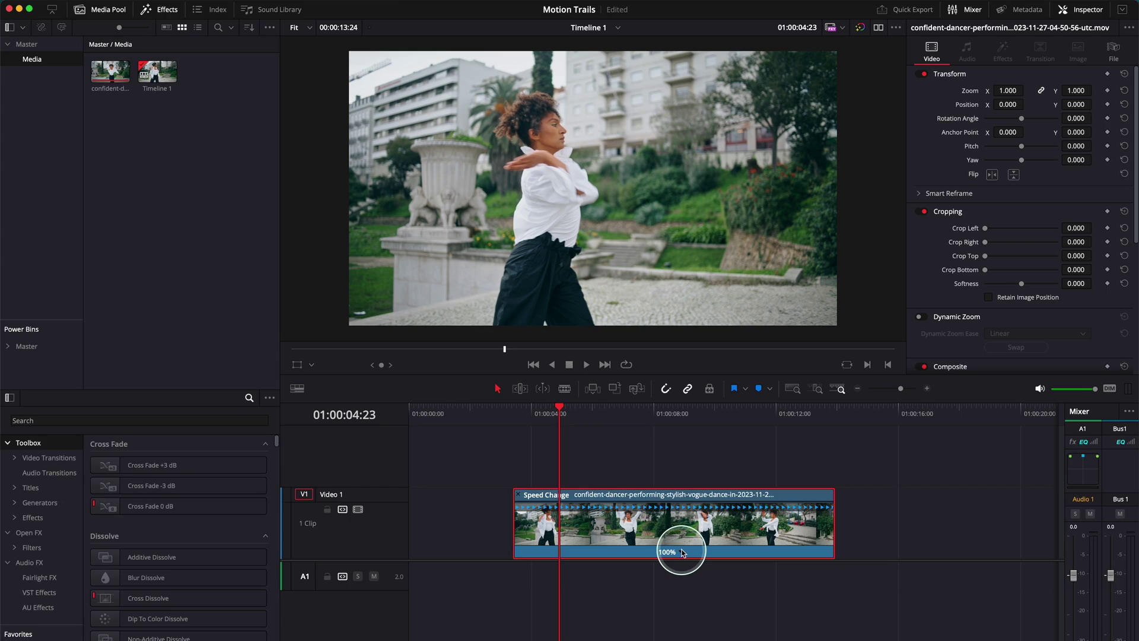
left_click(706, 621)
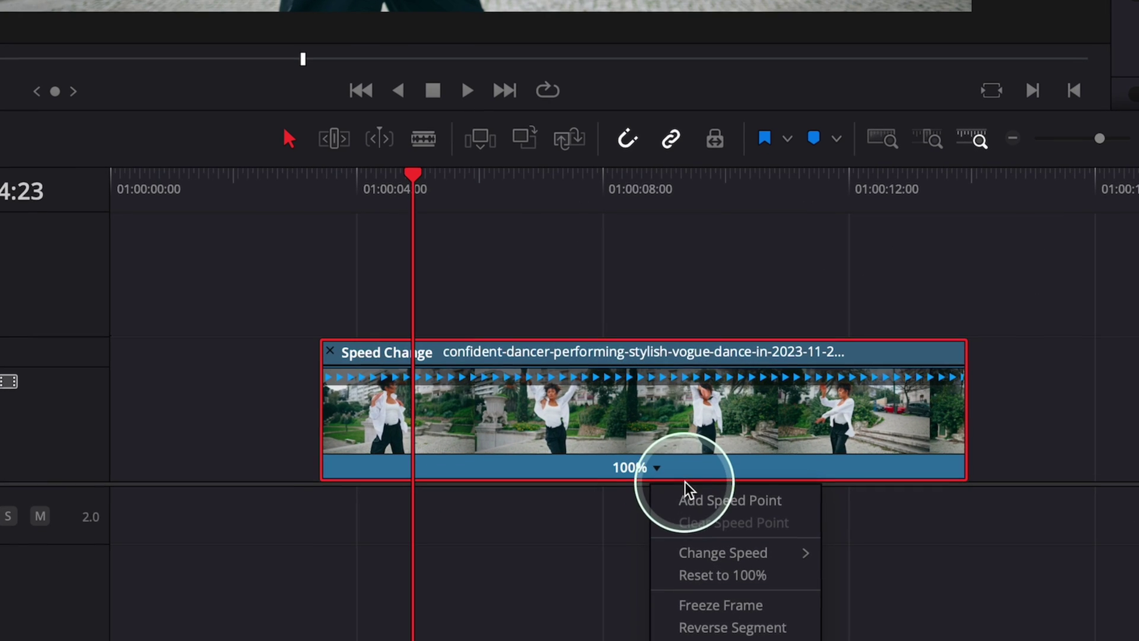
left_click(686, 500)
Add further speed points at 6:18, 8:08 and 10:01
left_click(423, 176)
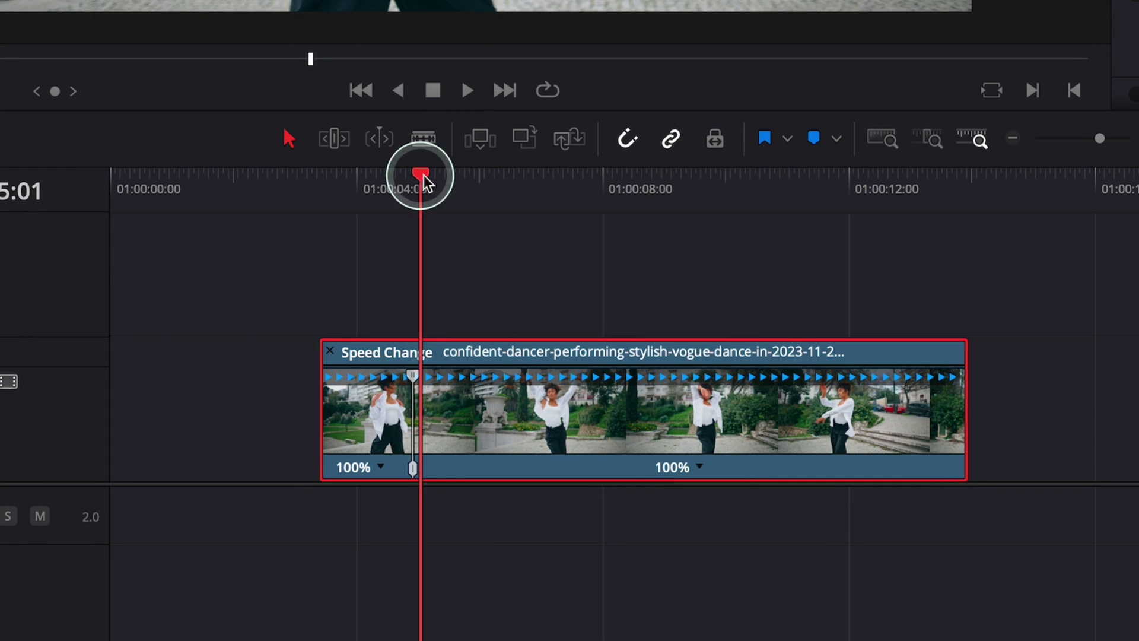
left_click_drag(426, 184, 625, 193)
left_click(701, 469)
left_click(738, 501)
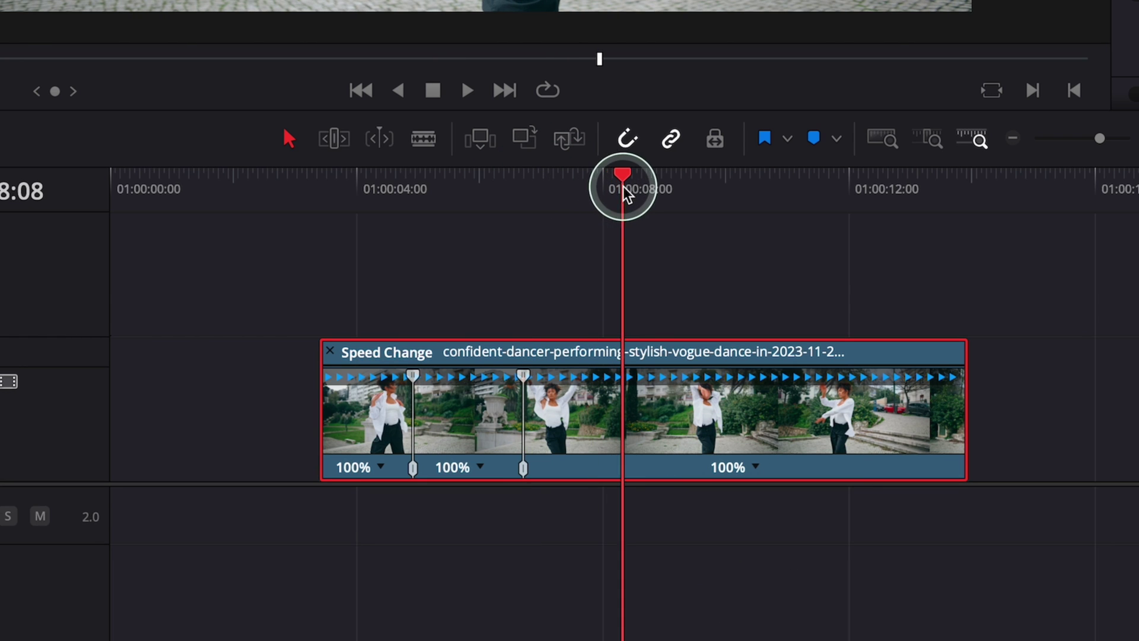
left_click(755, 468)
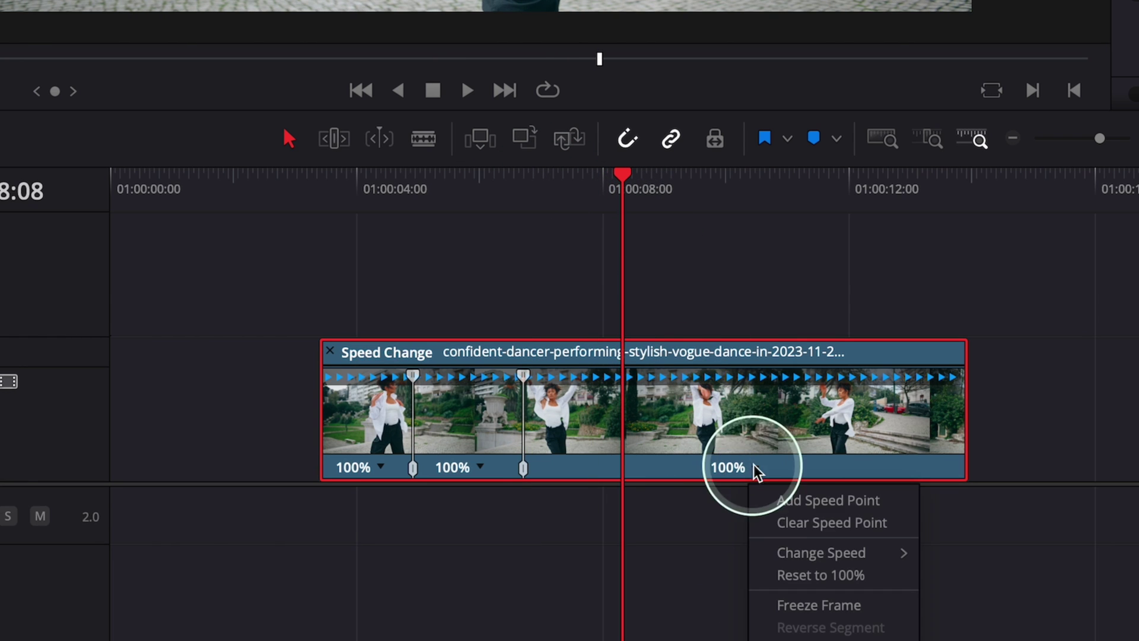
left_click(795, 502)
left_click_drag(625, 178, 729, 190)
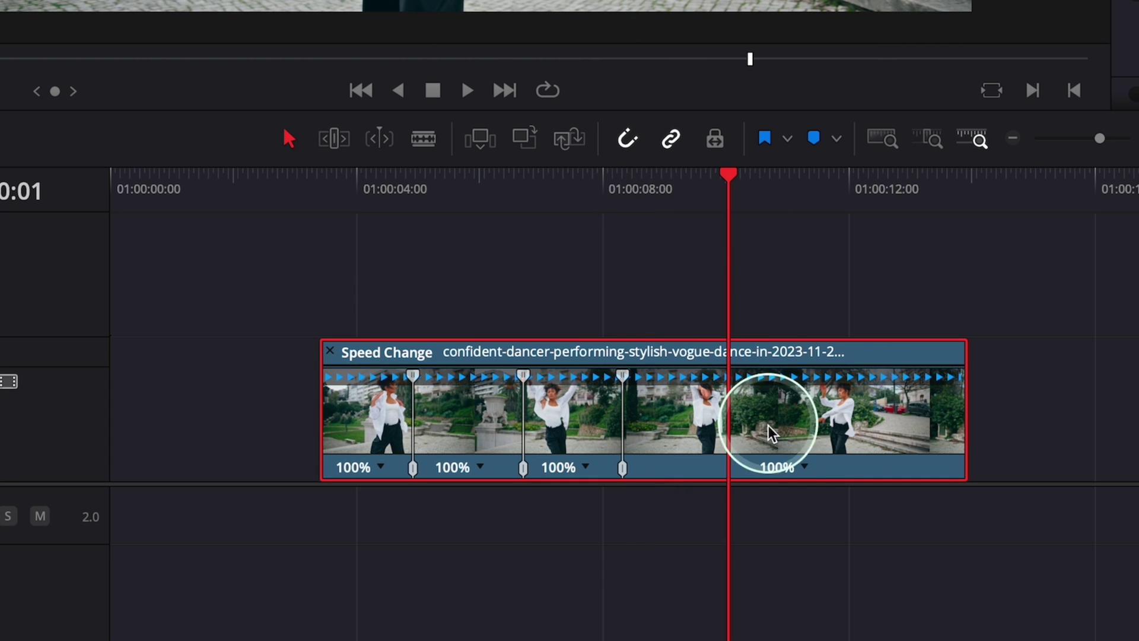
left_click(806, 467)
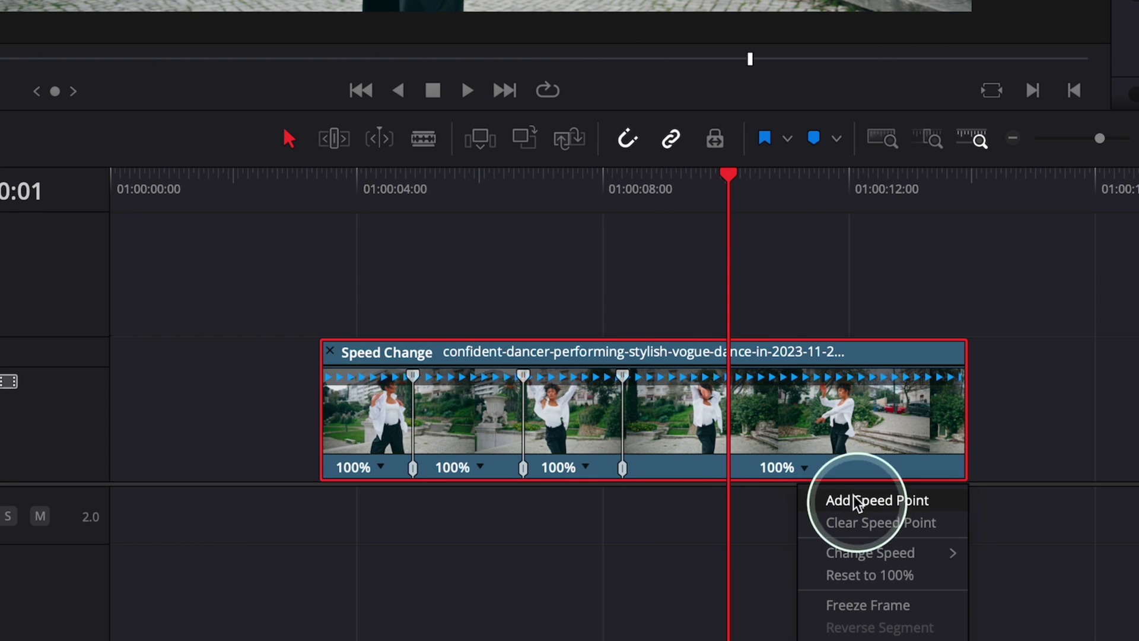
left_click(839, 501)
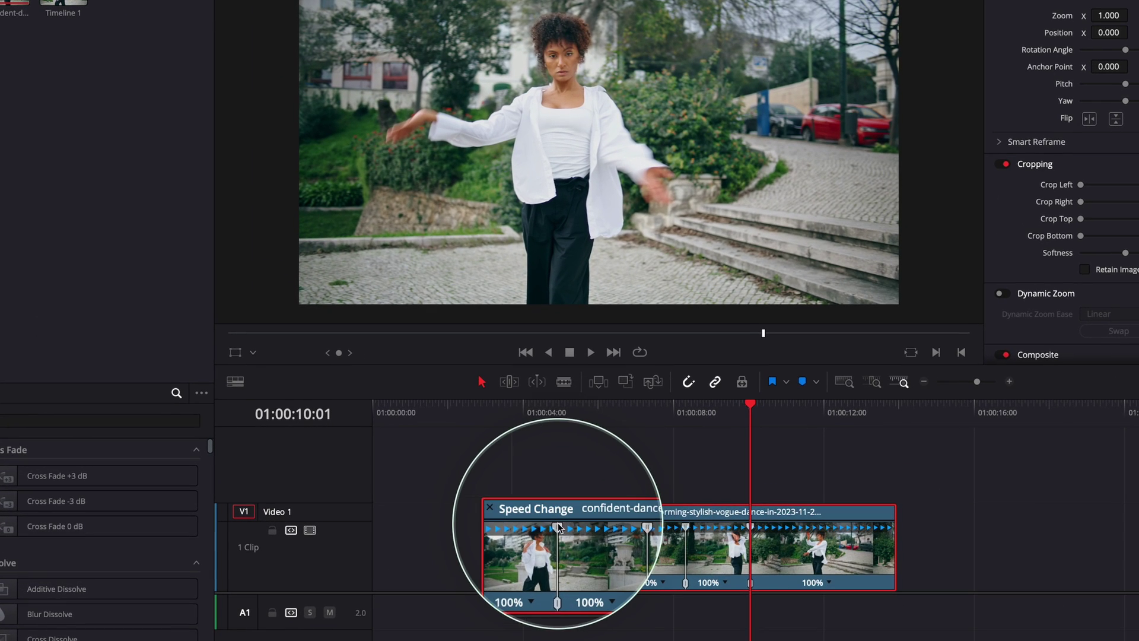
Drag the first speed point's handles so the opening section plays at 103%
left_click_drag(558, 530, 555, 536)
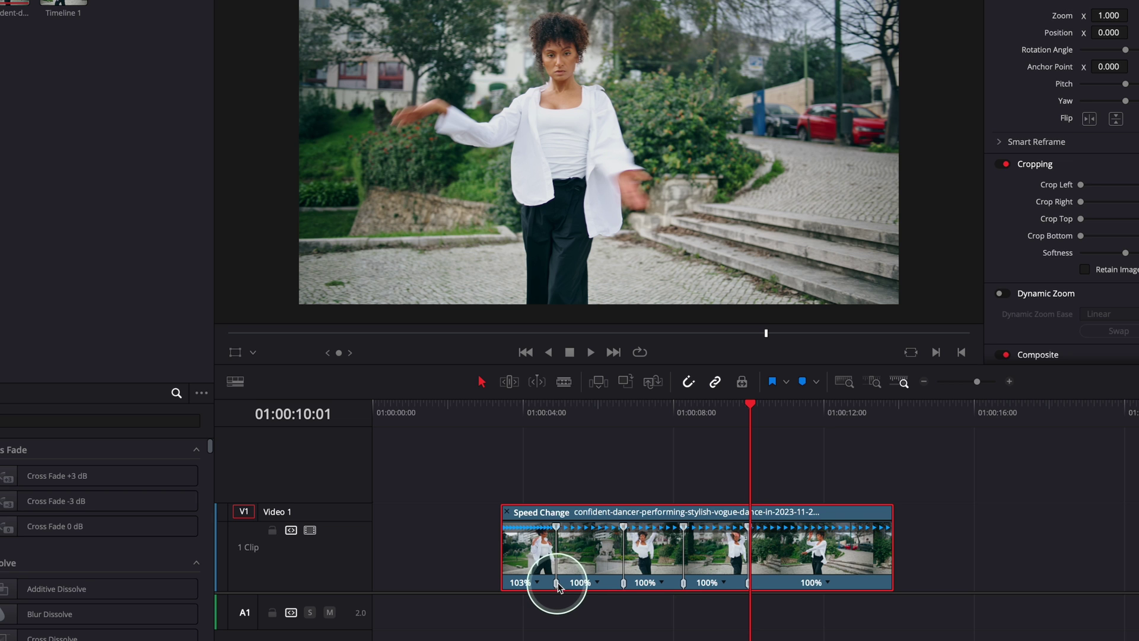
mouse_move(557, 582)
left_mouse_down()
mouse_move(576, 584)
mouse_move(542, 584)
mouse_move(571, 584)
left_mouse_up()
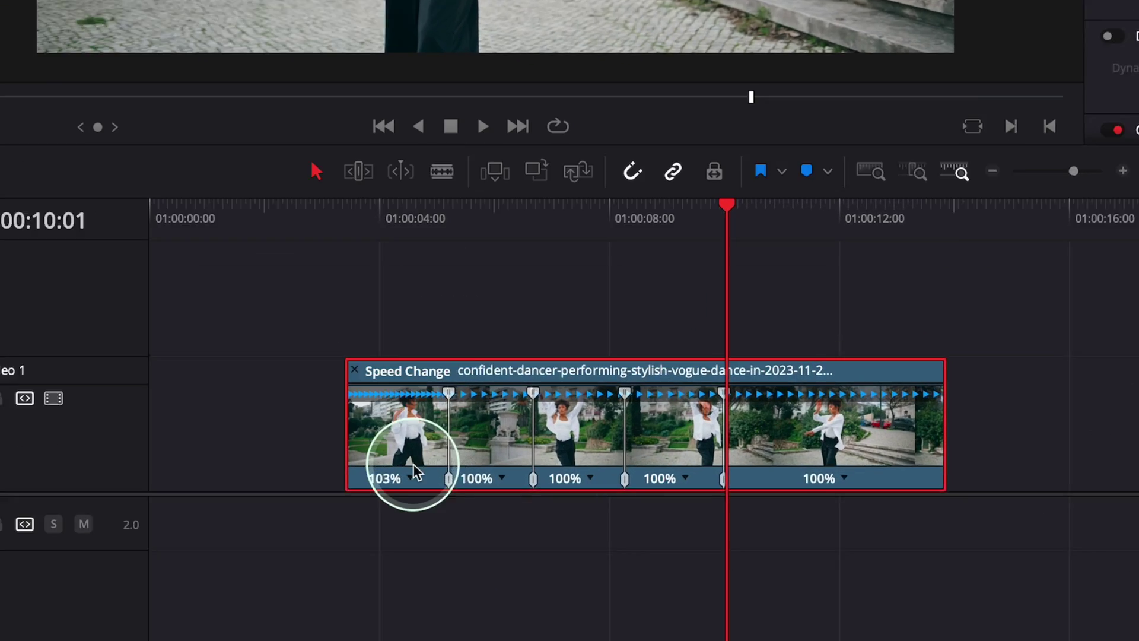
Reset the opening section's speed to 100%
left_click(410, 477)
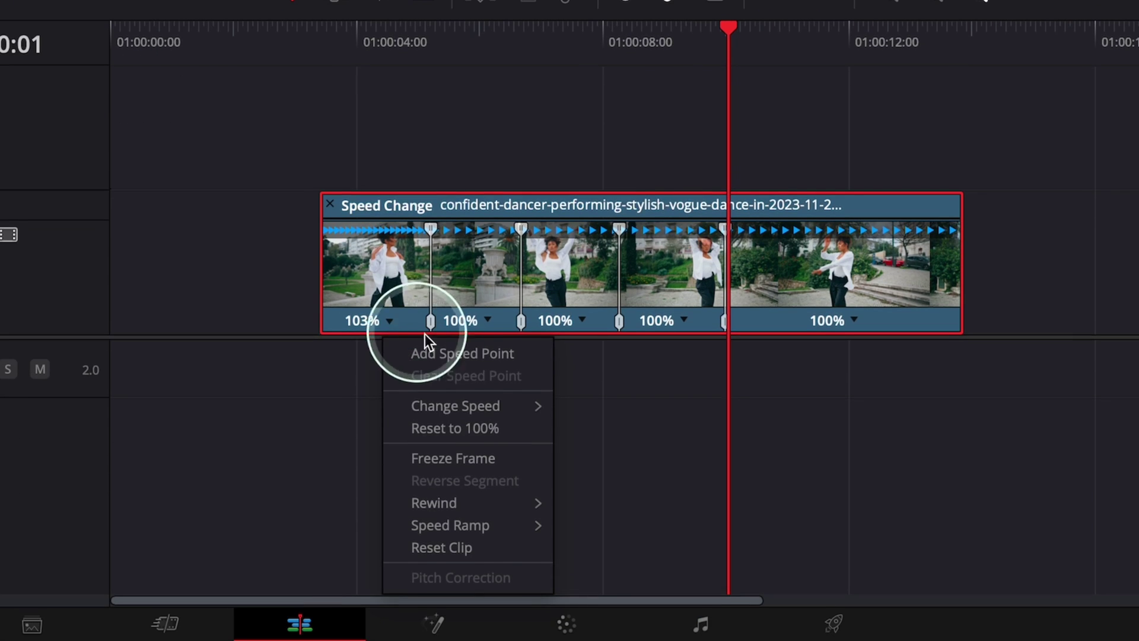
mouse_move(465, 405)
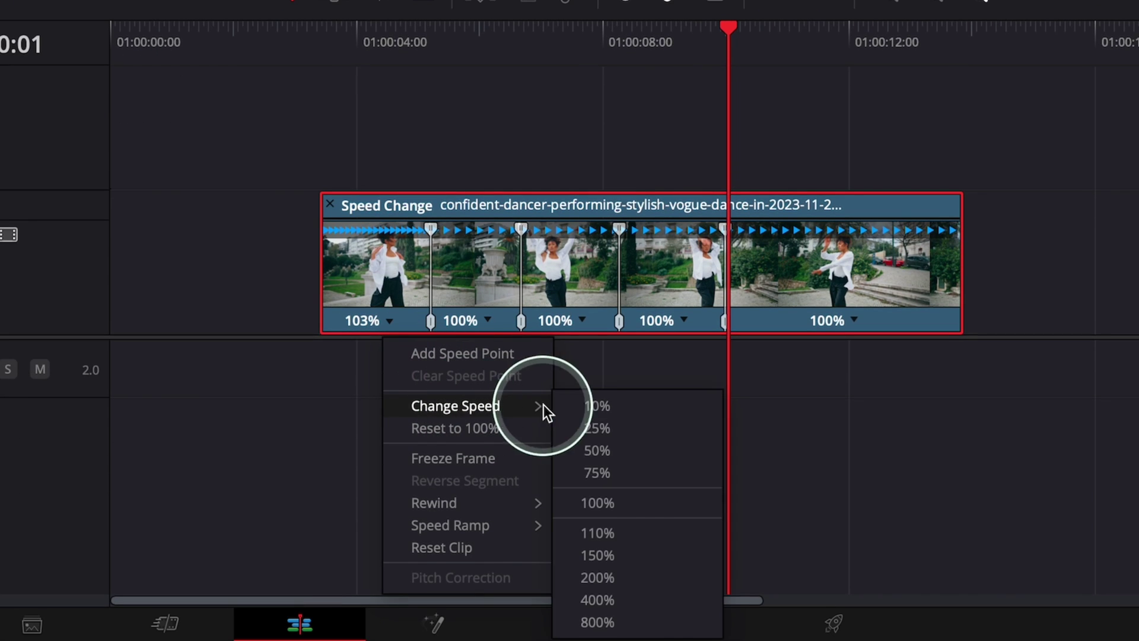
left_click(603, 499)
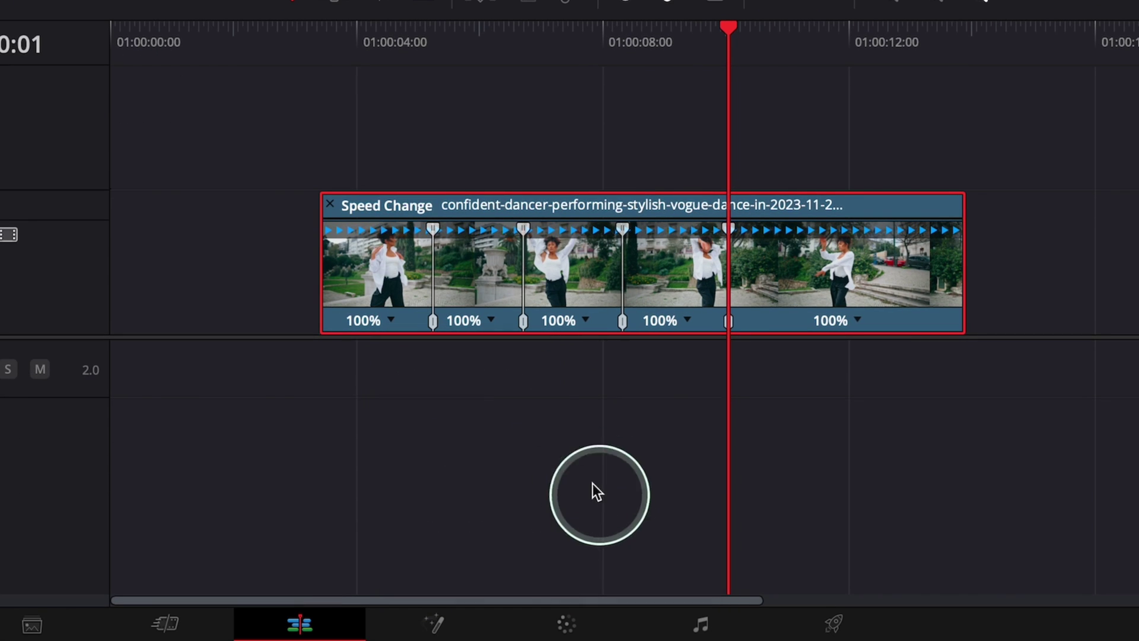
Move the second speed point later and speed up the section before it to 154%
left_click(332, 57)
key("space")
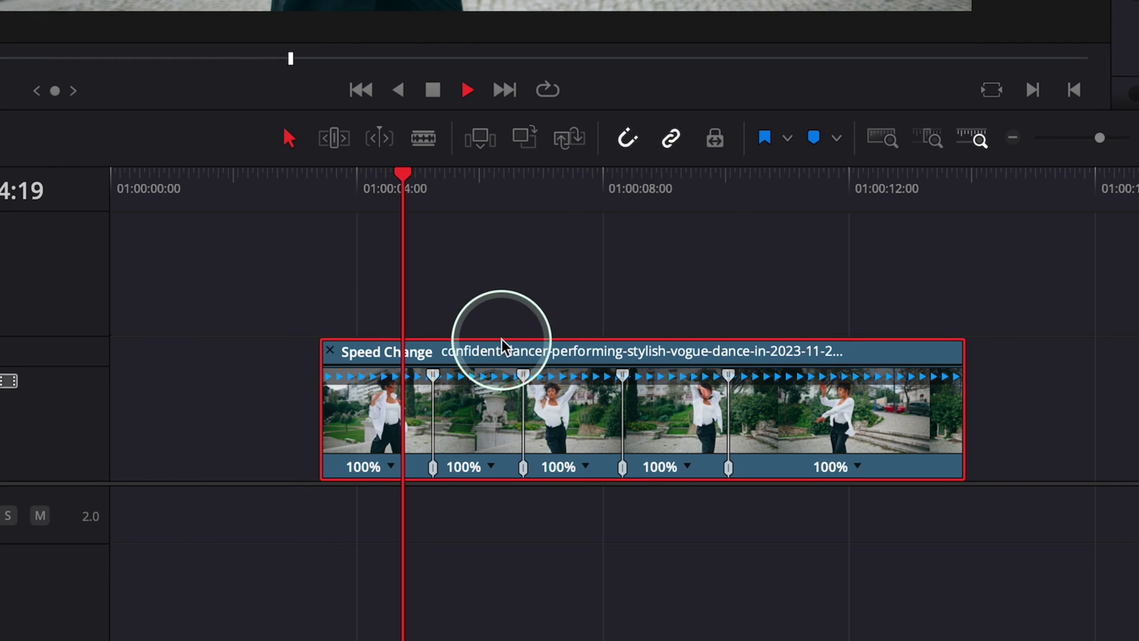
key("space")
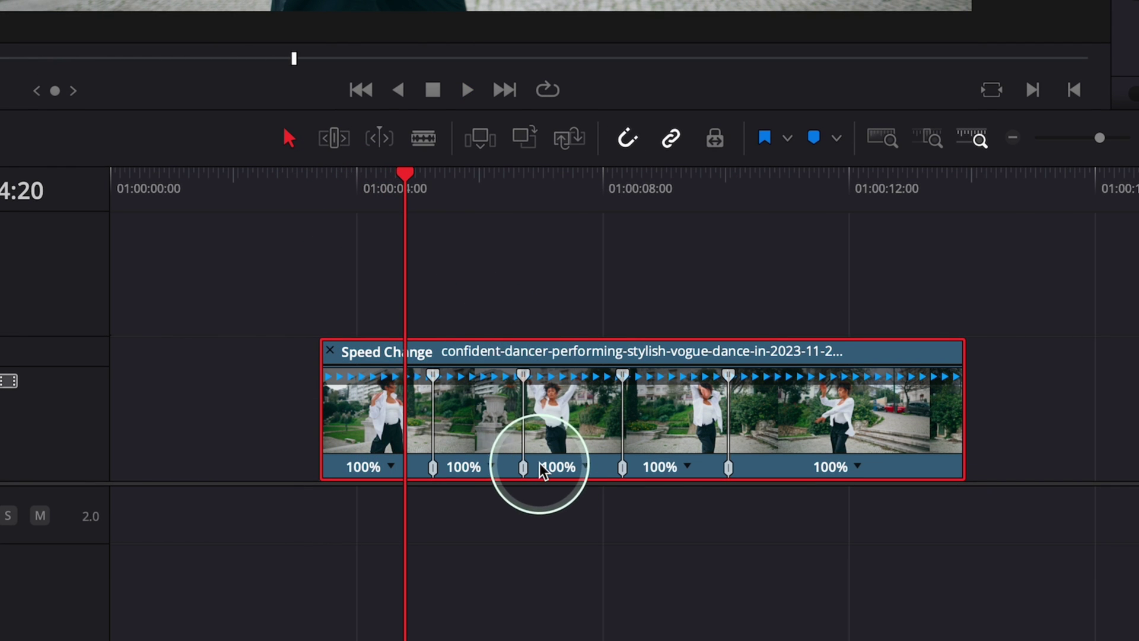
left_click_drag(528, 469, 574, 468)
left_click_drag(581, 375, 492, 376)
left_click_drag(541, 469, 749, 472)
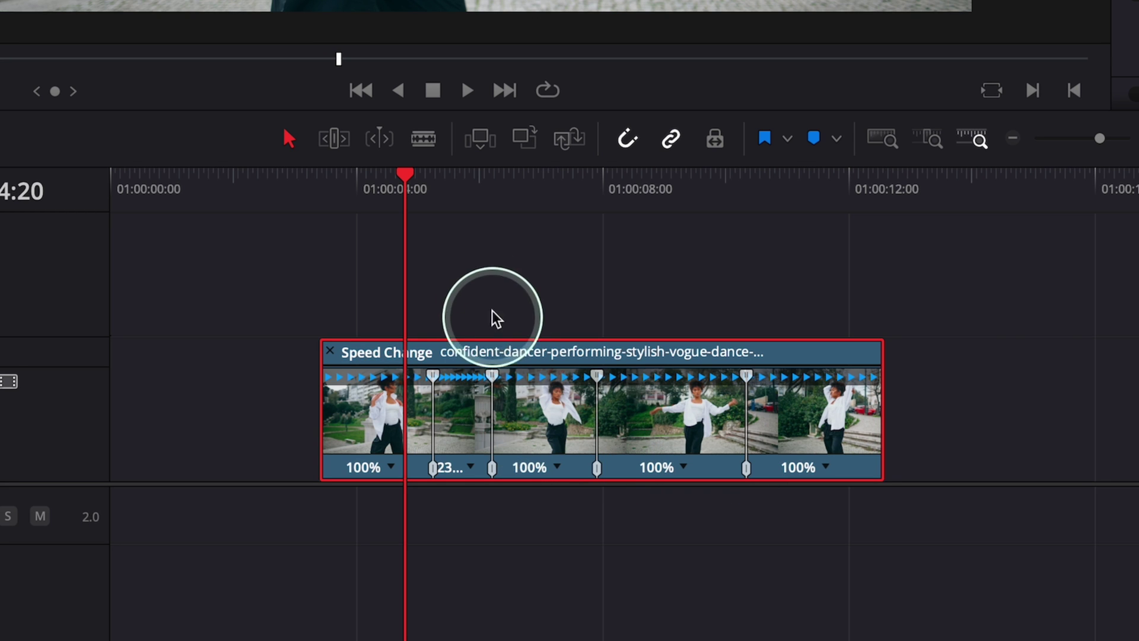
Snap the speed point to 01:00:07:05 and pull the following speed point earlier
left_click(491, 198)
key("space")
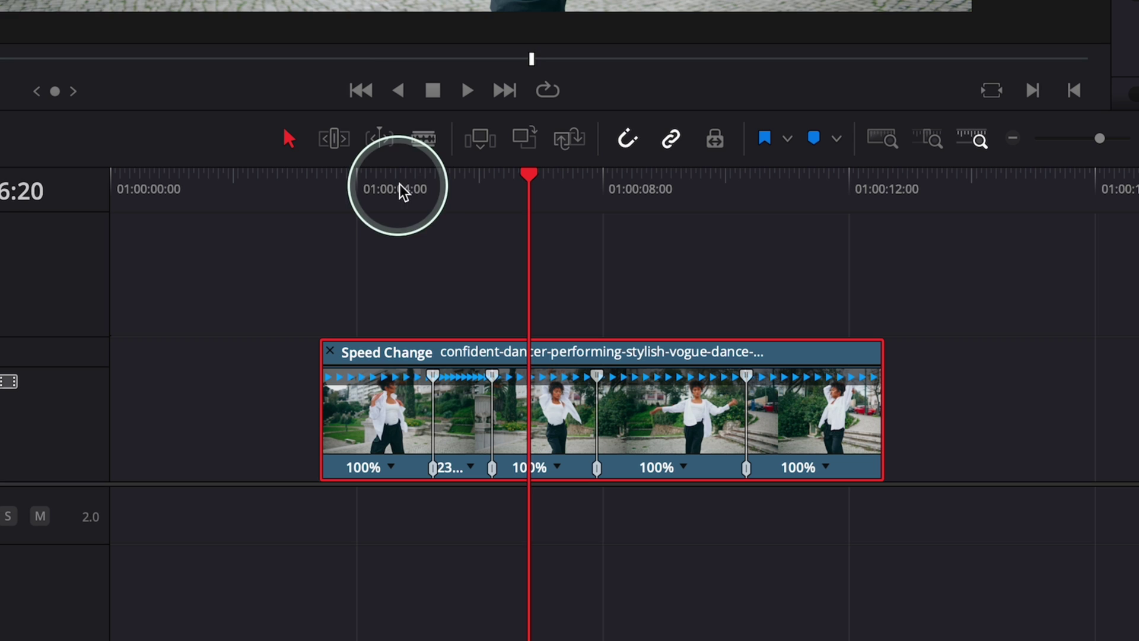
left_click(424, 190)
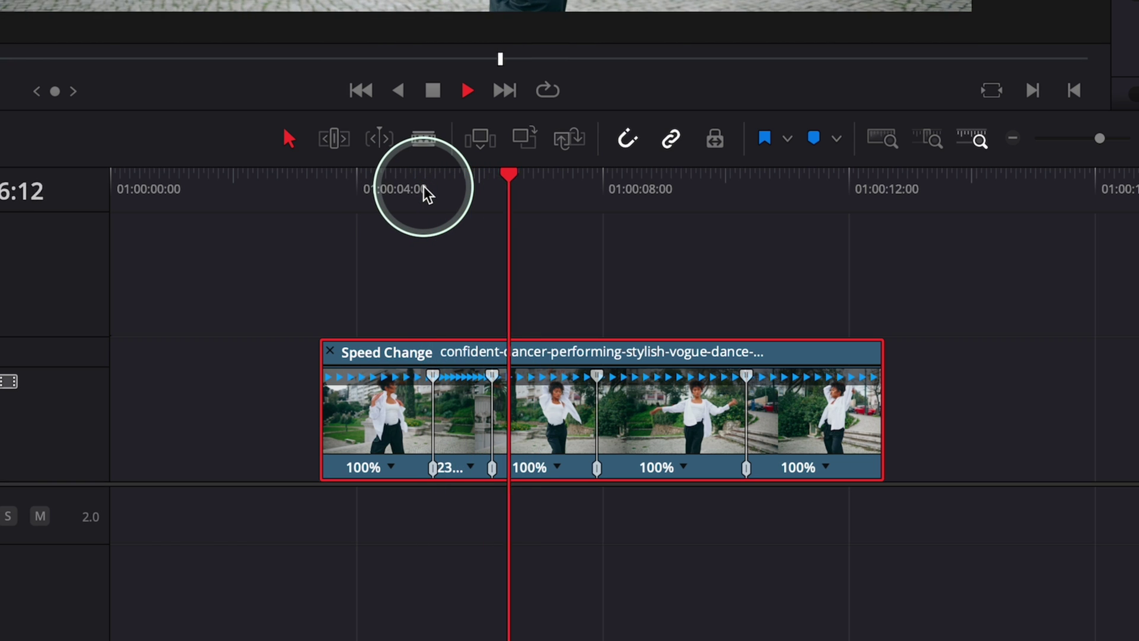
key("space")
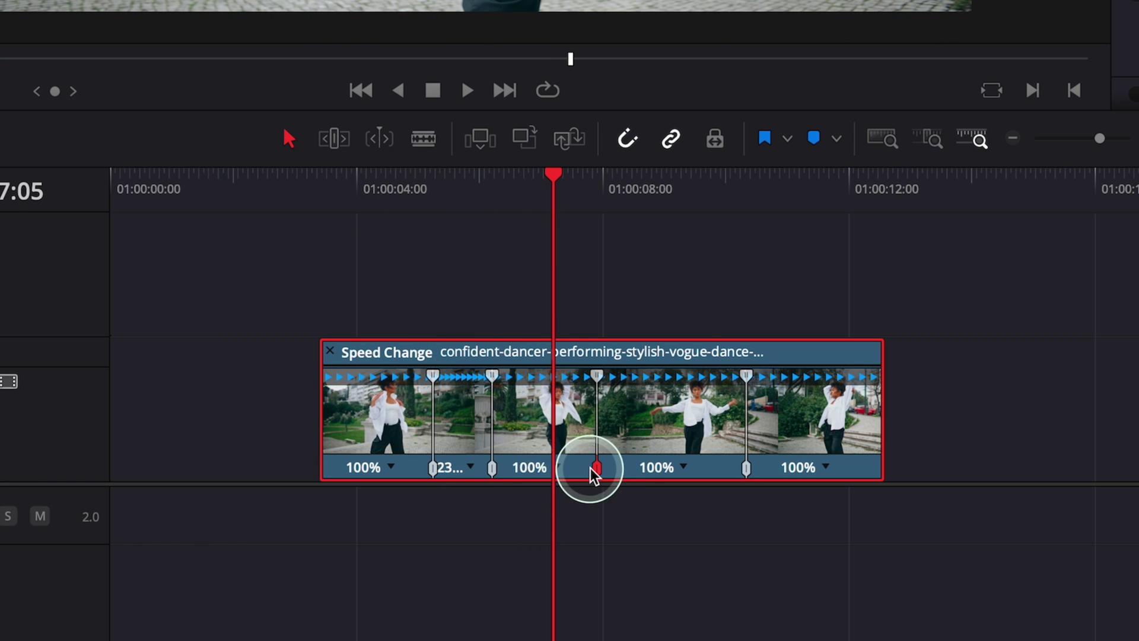
left_click_drag(593, 470, 553, 469)
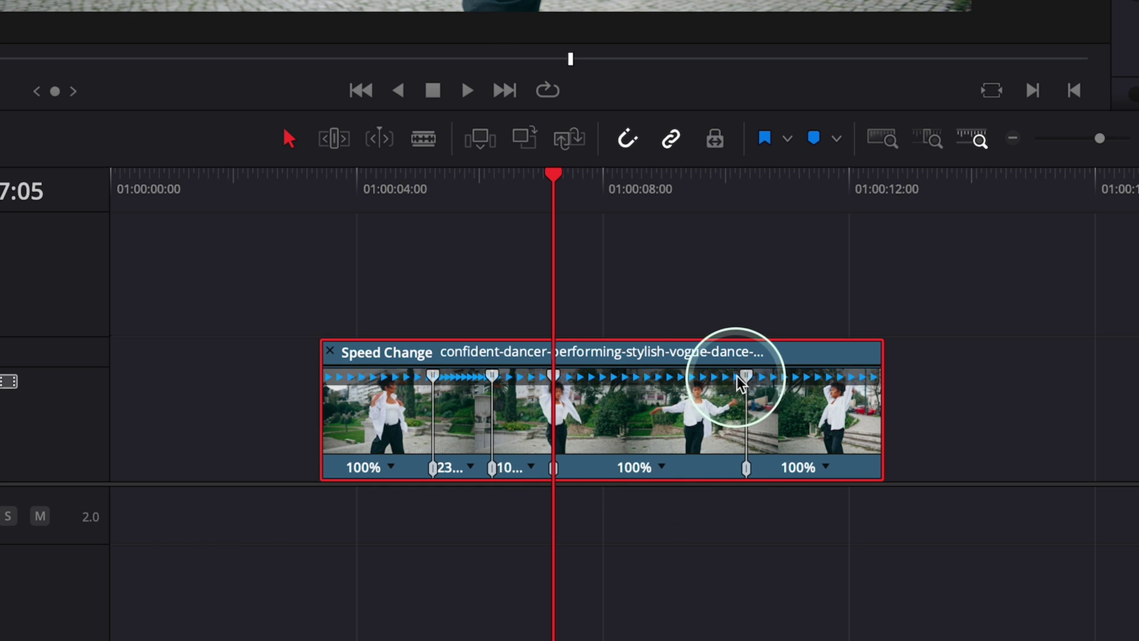
left_click_drag(743, 378, 607, 382)
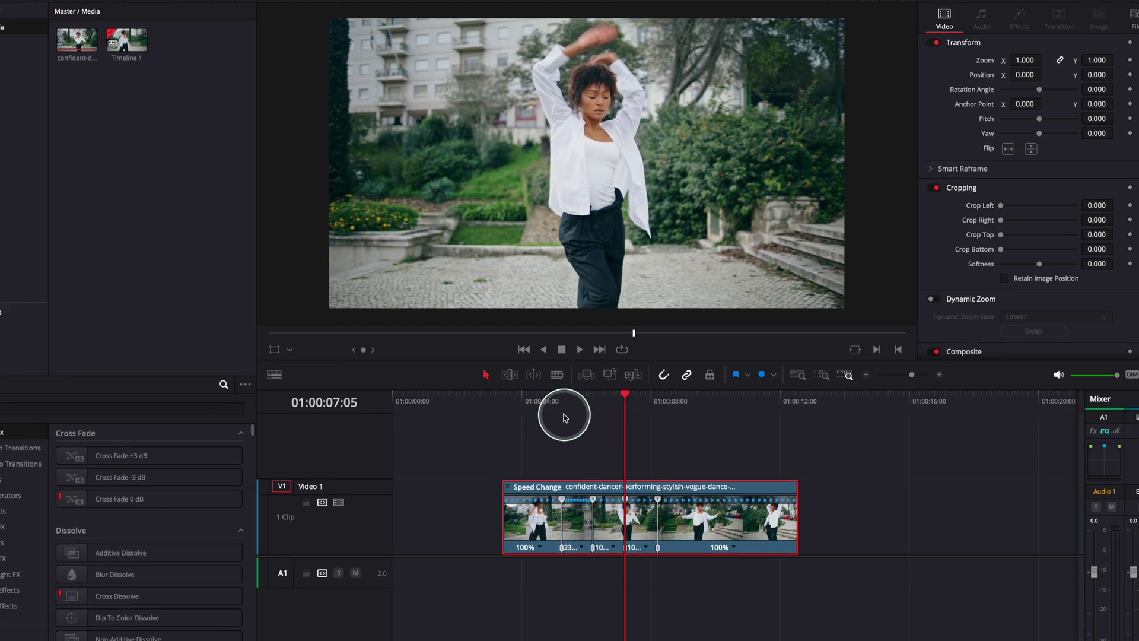
left_click_drag(564, 417, 672, 537)
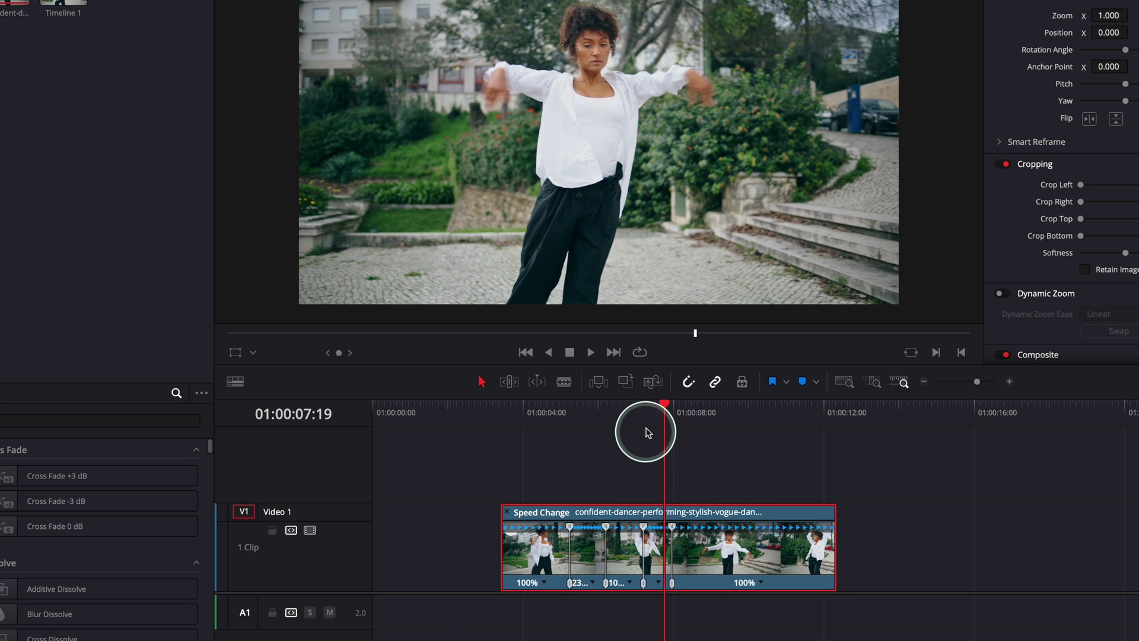
Review the edited ramp and speed the section after it up to 131%
left_click(648, 414)
left_click_drag(649, 417, 656, 412)
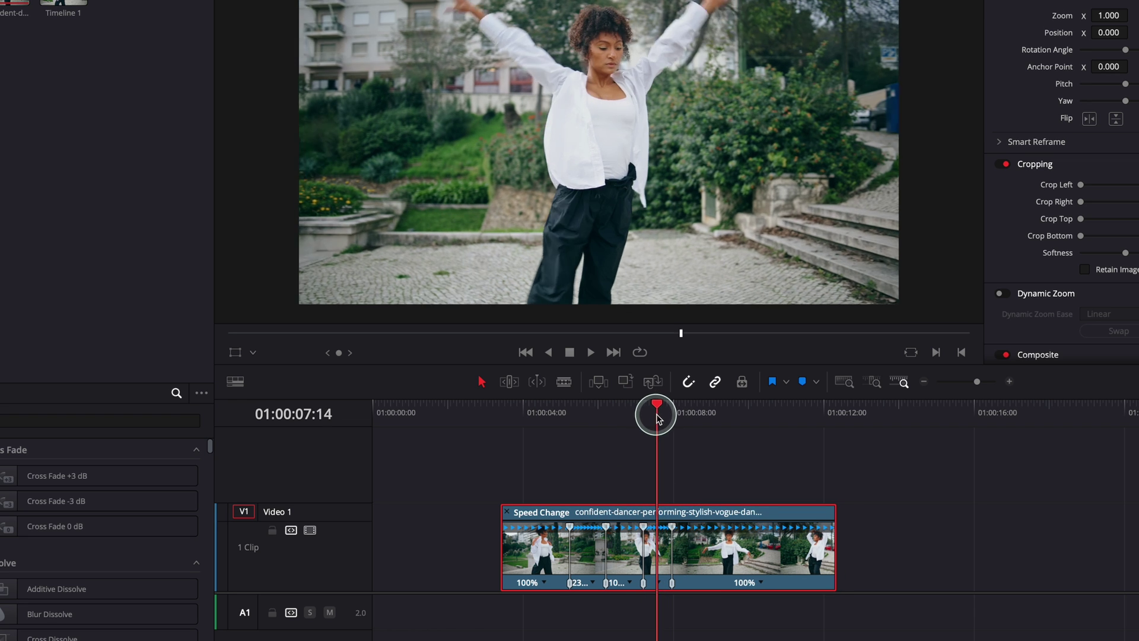
left_click(577, 415)
mouse_move(578, 419)
left_mouse_down()
mouse_move(611, 417)
mouse_move(513, 415)
mouse_move(560, 415)
left_mouse_up()
key("space")
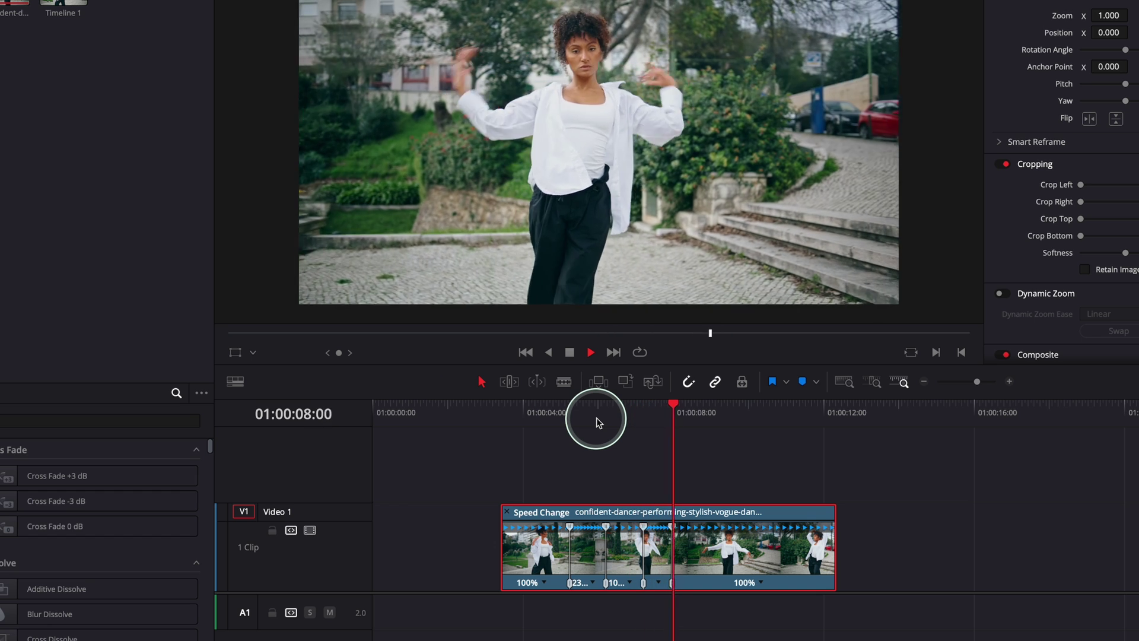
mouse_move(683, 589)
left_mouse_down()
mouse_move(669, 583)
mouse_move(686, 585)
left_mouse_up()
left_click(605, 414)
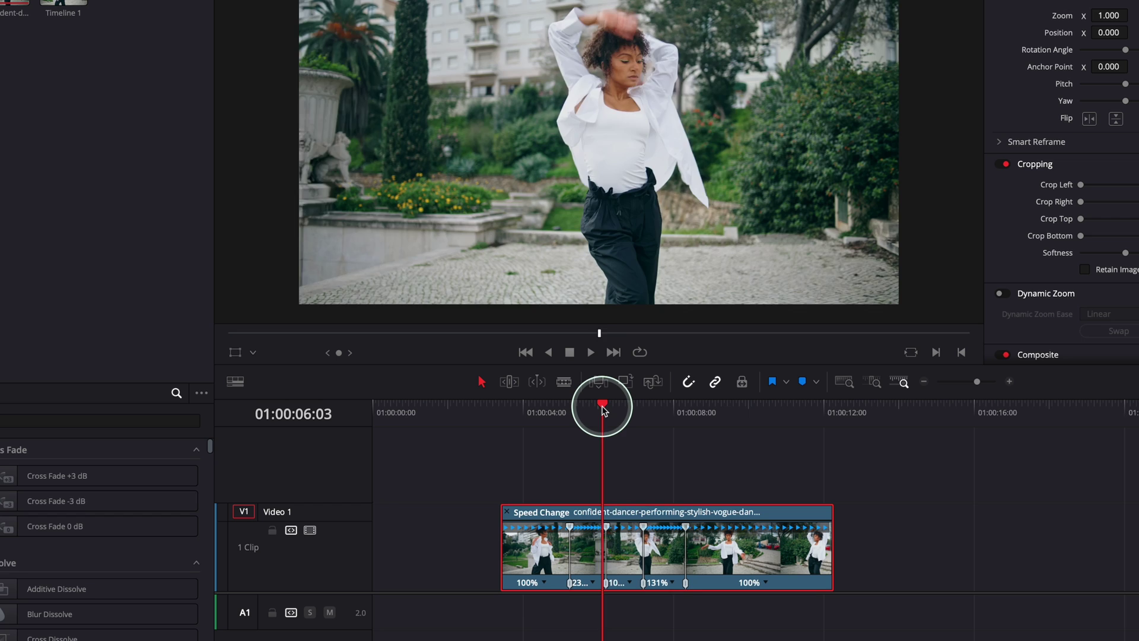
key("space")
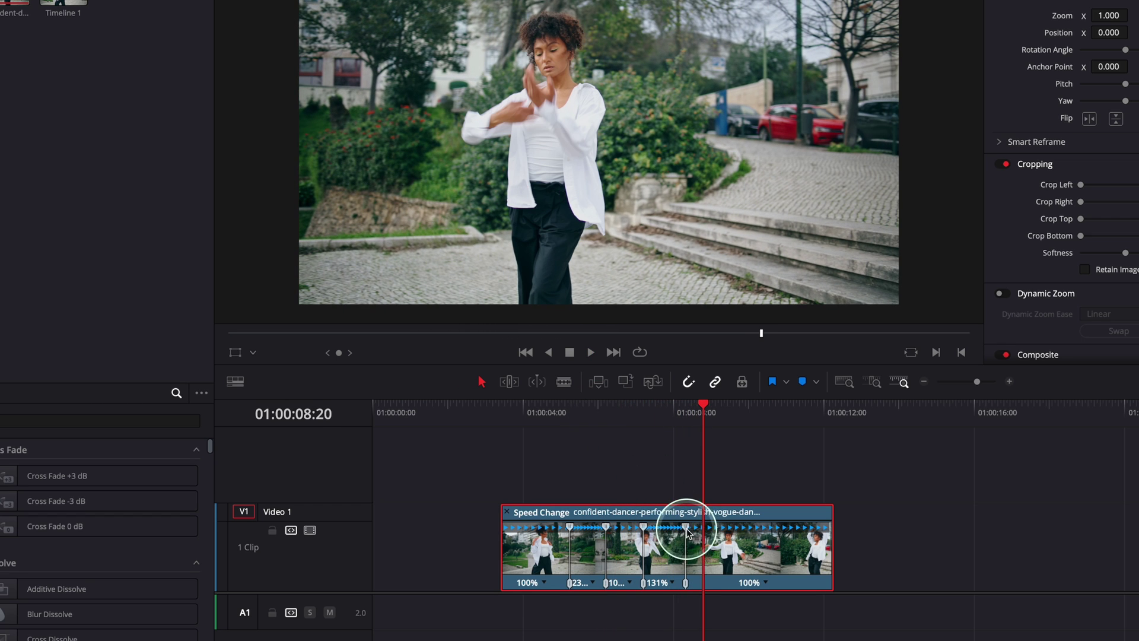
Widen that section, raise it to 214%, and replay from 01:00:05:02
left_click_drag(687, 591, 736, 584)
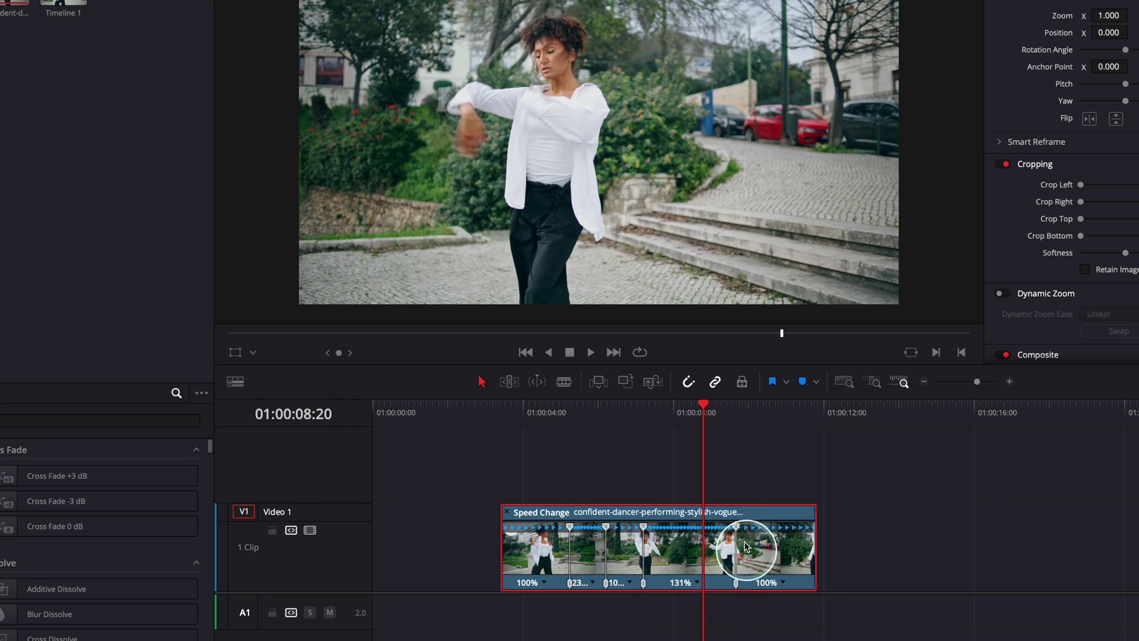
left_click_drag(734, 530, 701, 528)
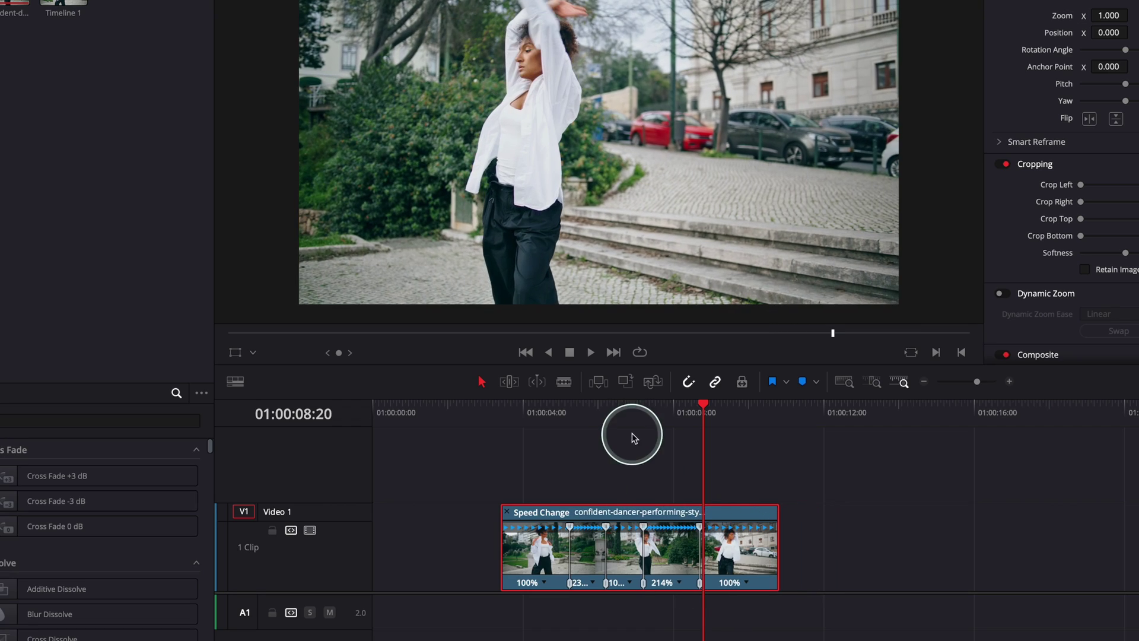
left_click(634, 413)
key("space")
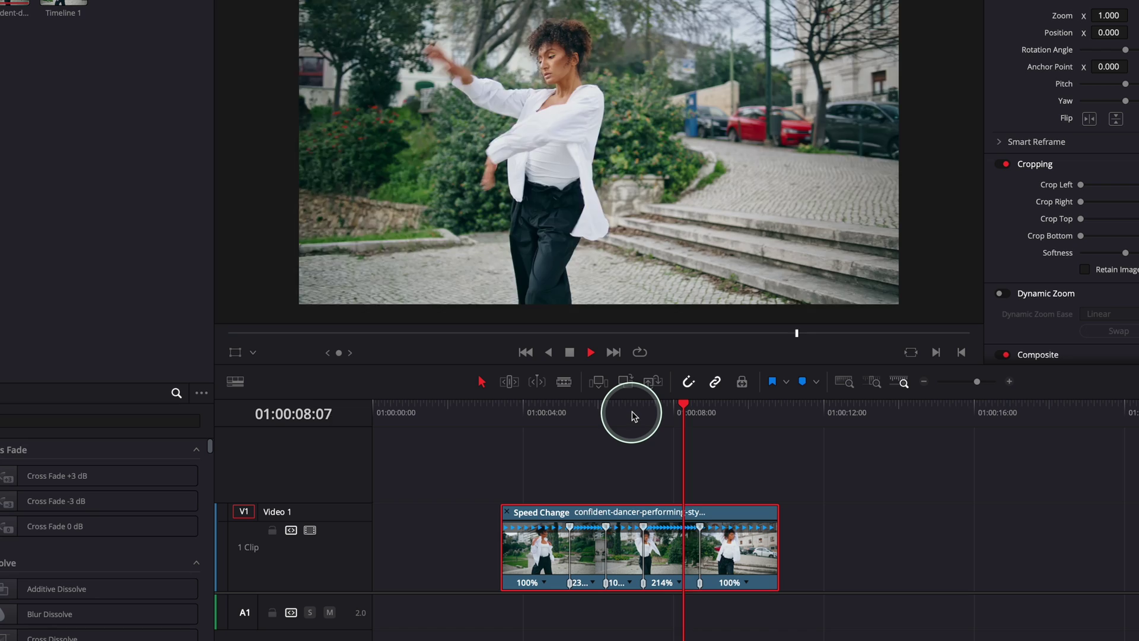
key("space")
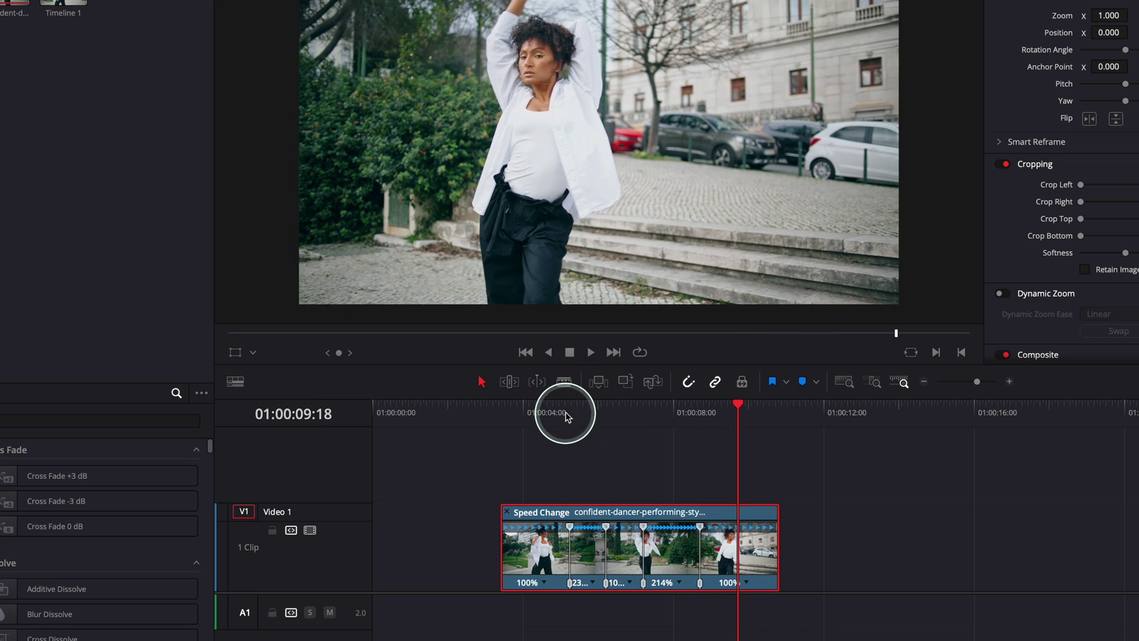
left_click(564, 413)
key("space")
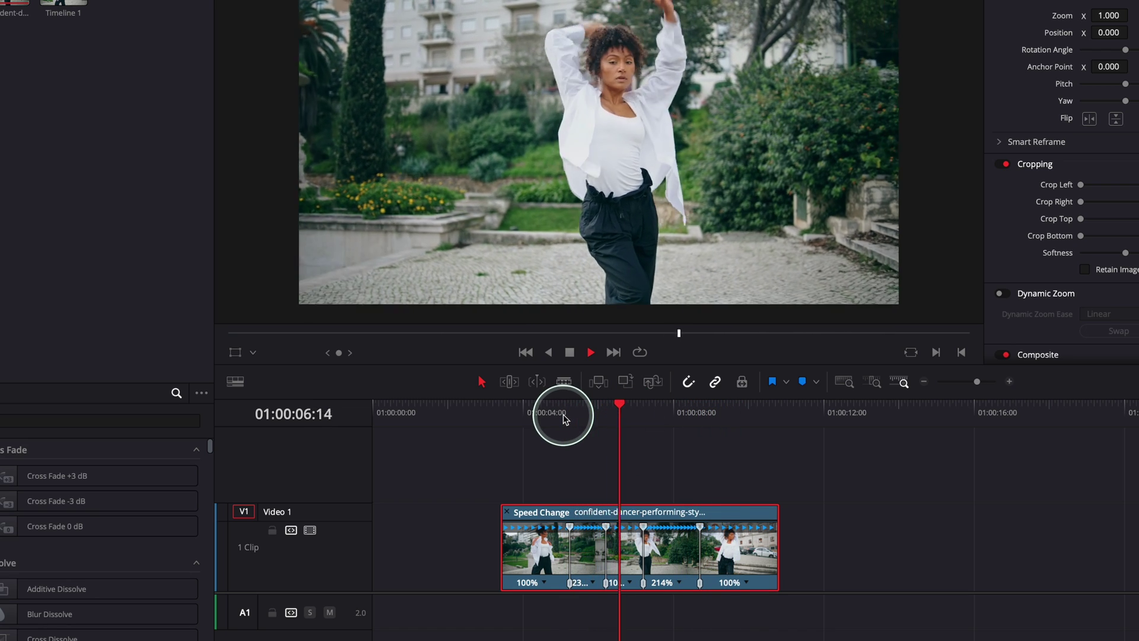
key("space")
left_click_drag(616, 509, 610, 509)
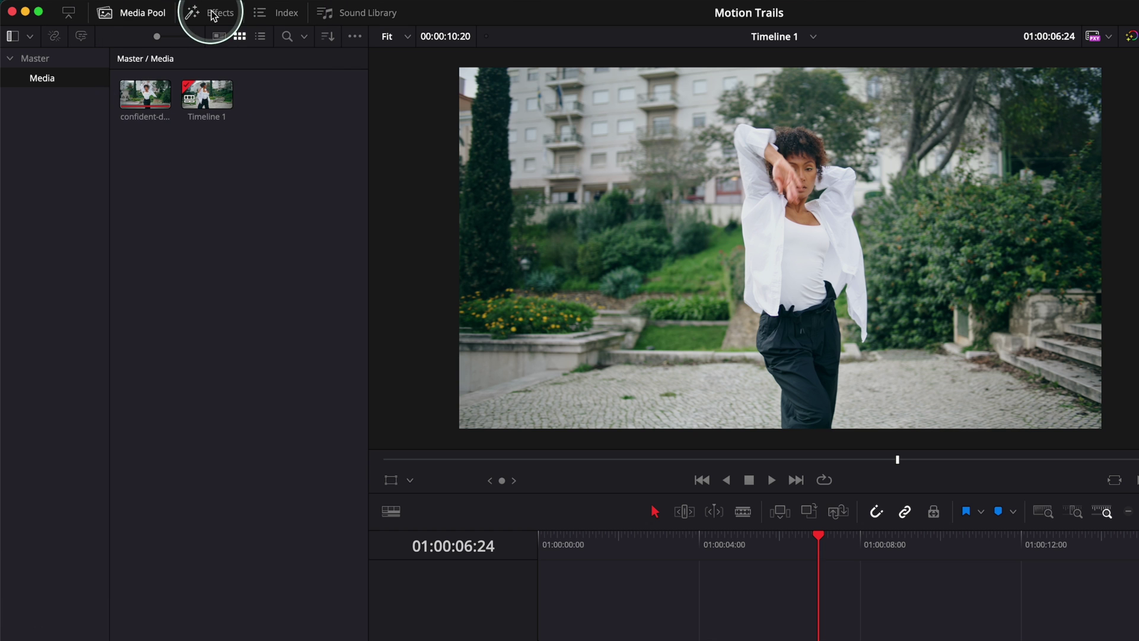
Search Open FX for 'trail' and drop Motion Trails onto the dancer clip
left_click(214, 15)
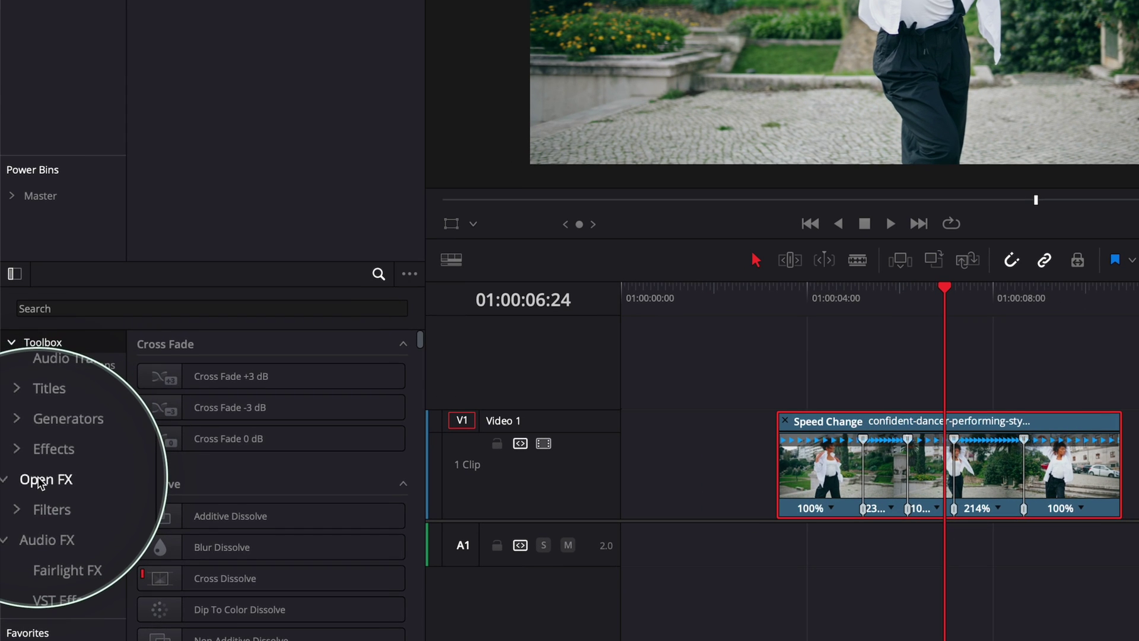
left_click(32, 516)
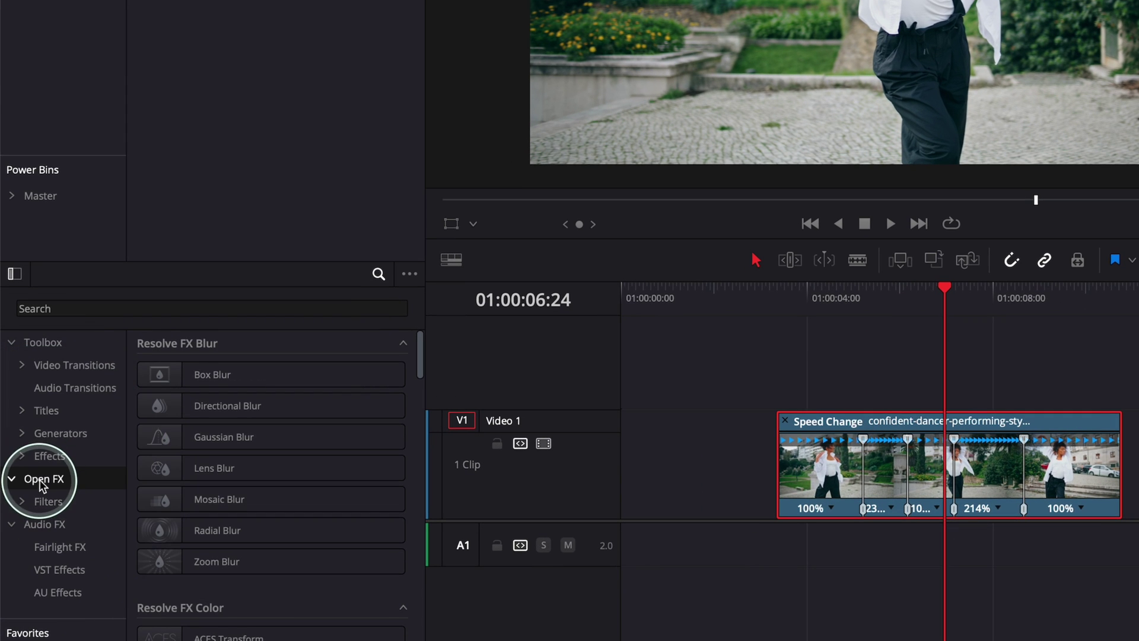
left_click(83, 314)
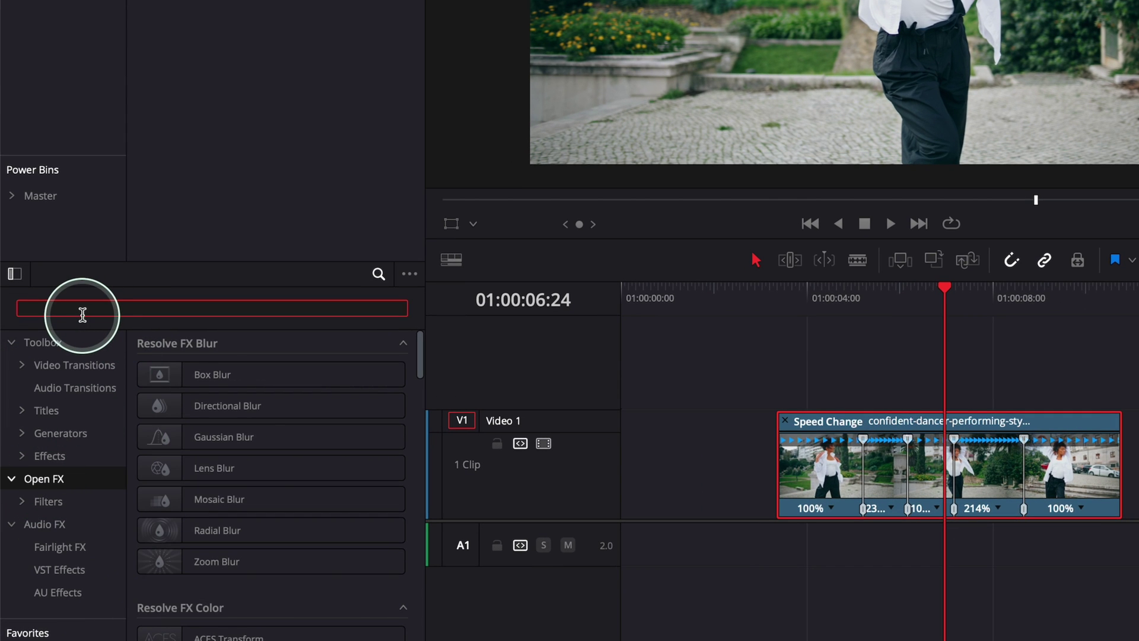
type("trails")
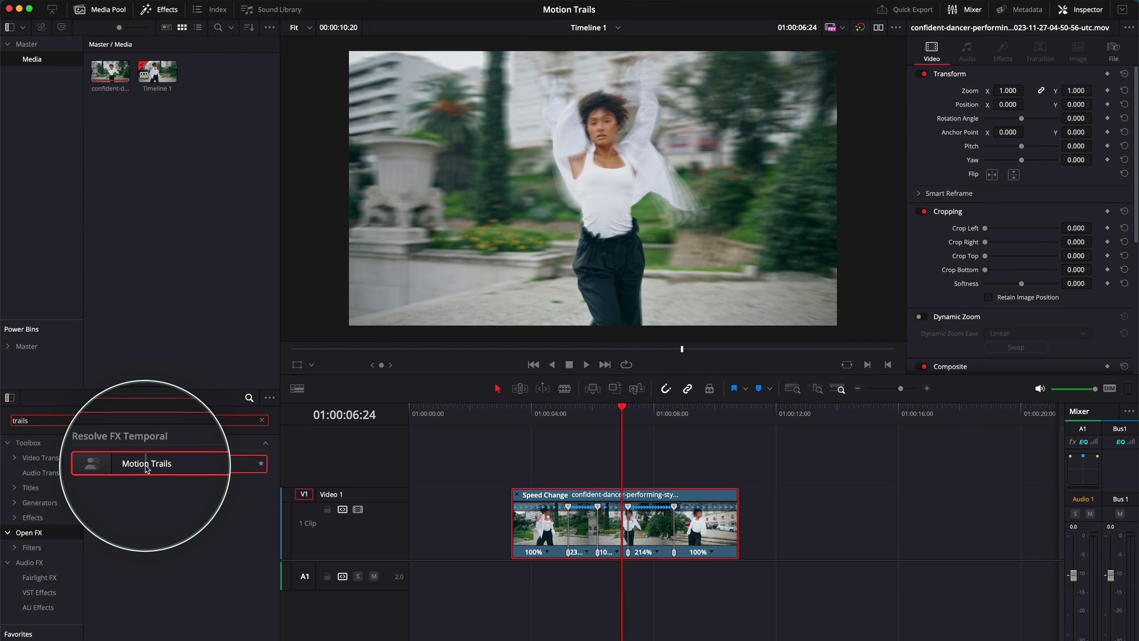
left_click_drag(148, 469, 584, 539)
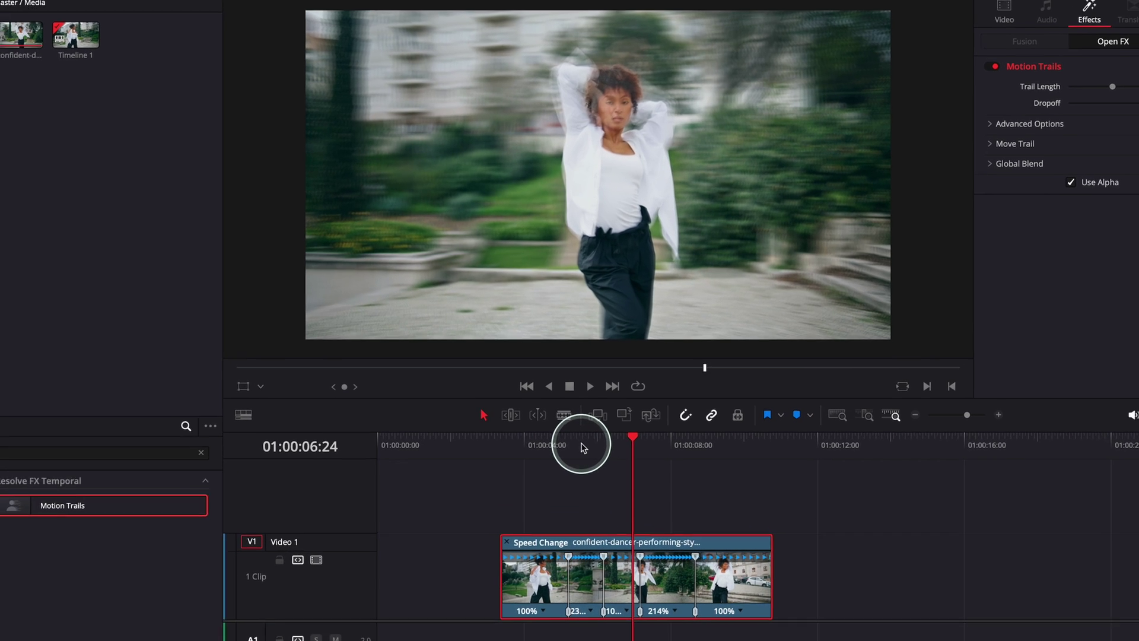
Play through the trails effect and park the playhead at 01:00:05:05
left_click(526, 409)
left_click_drag(514, 462, 631, 468)
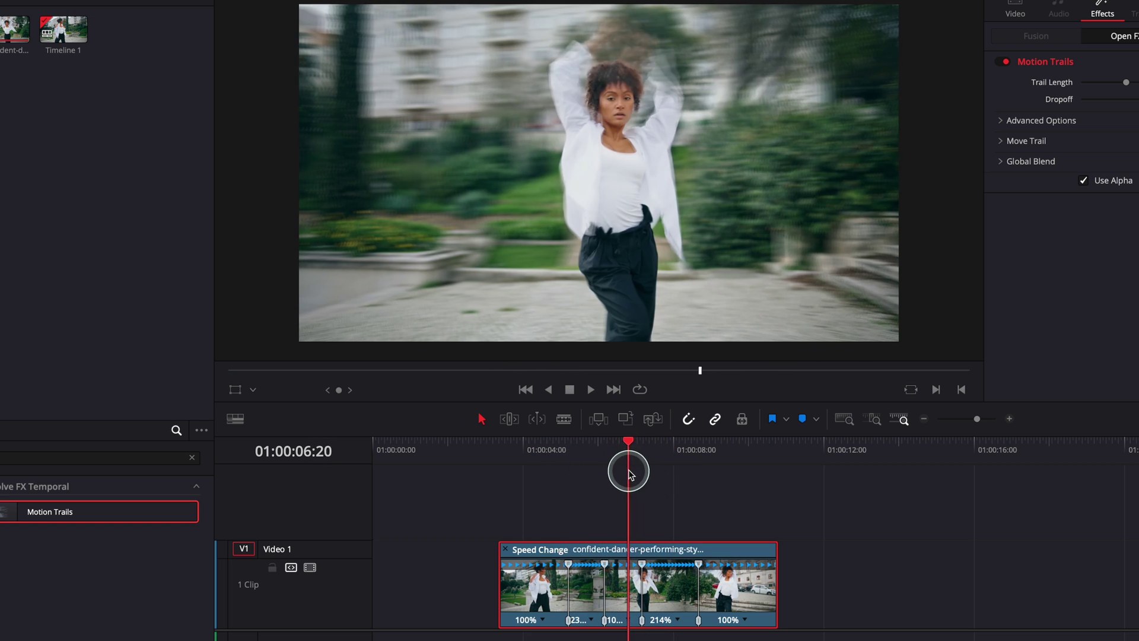
key("space")
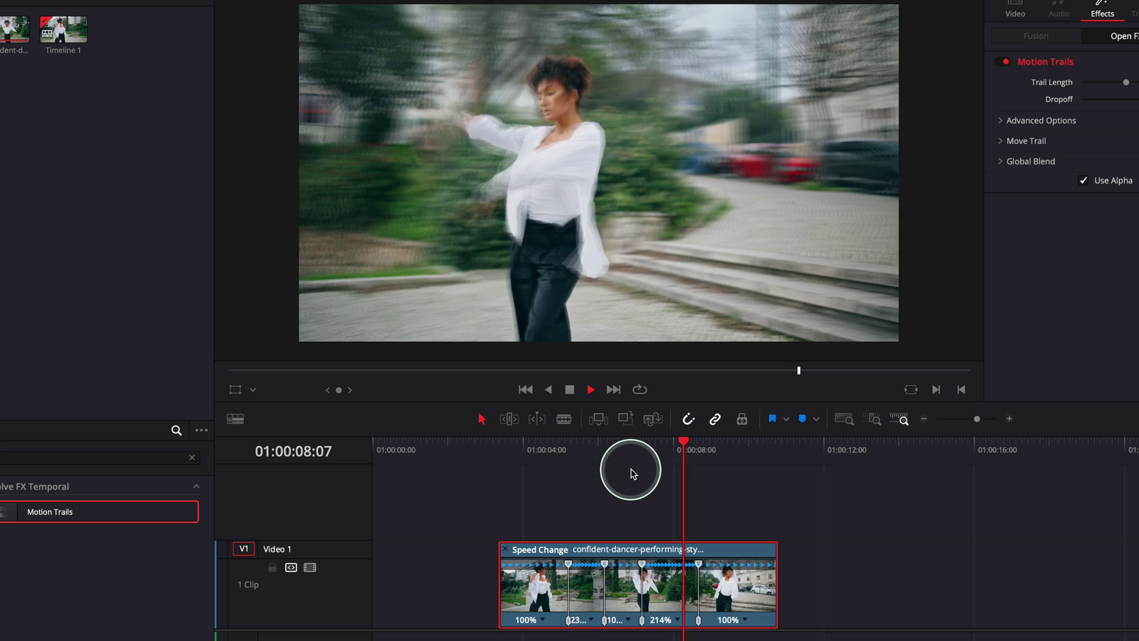
left_click(532, 450)
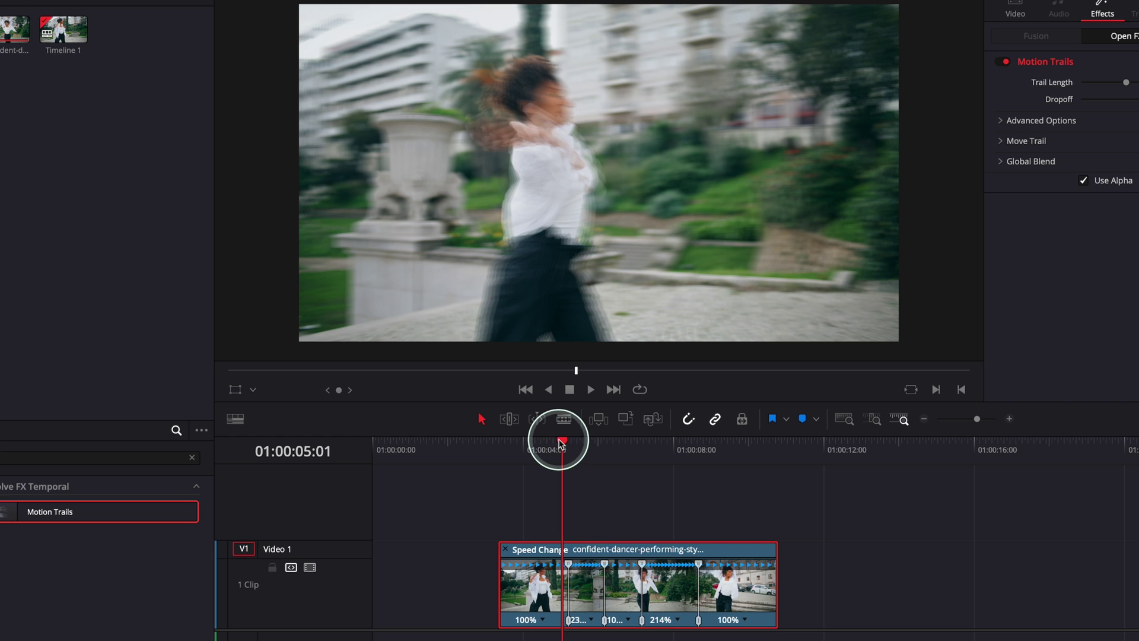
left_click_drag(561, 444, 506, 443)
key("space")
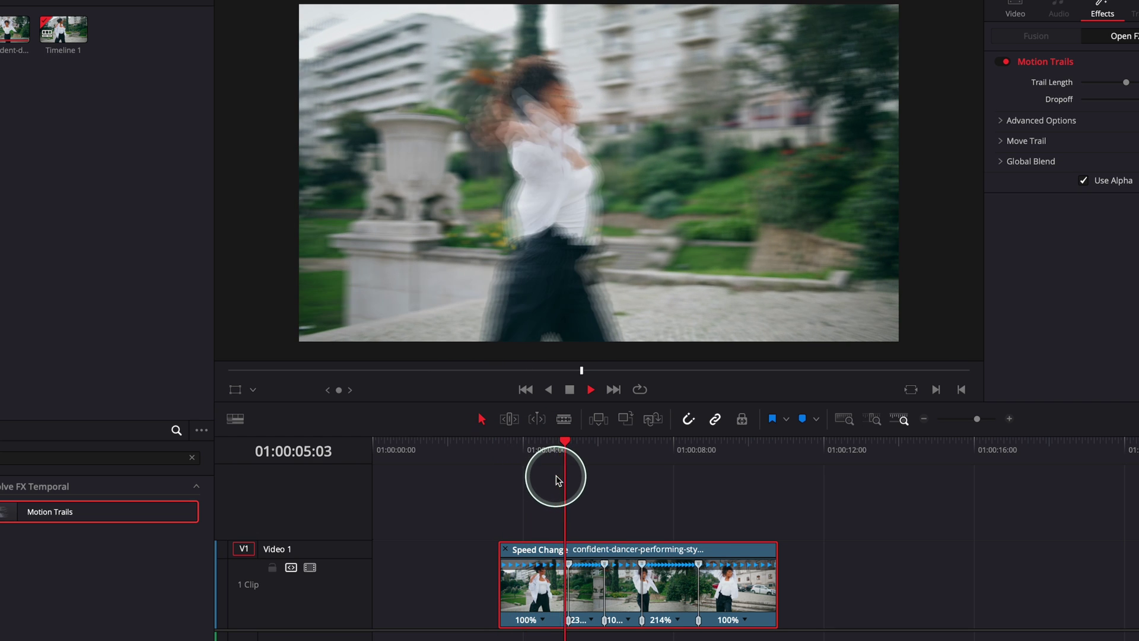
key("space")
left_click(568, 445)
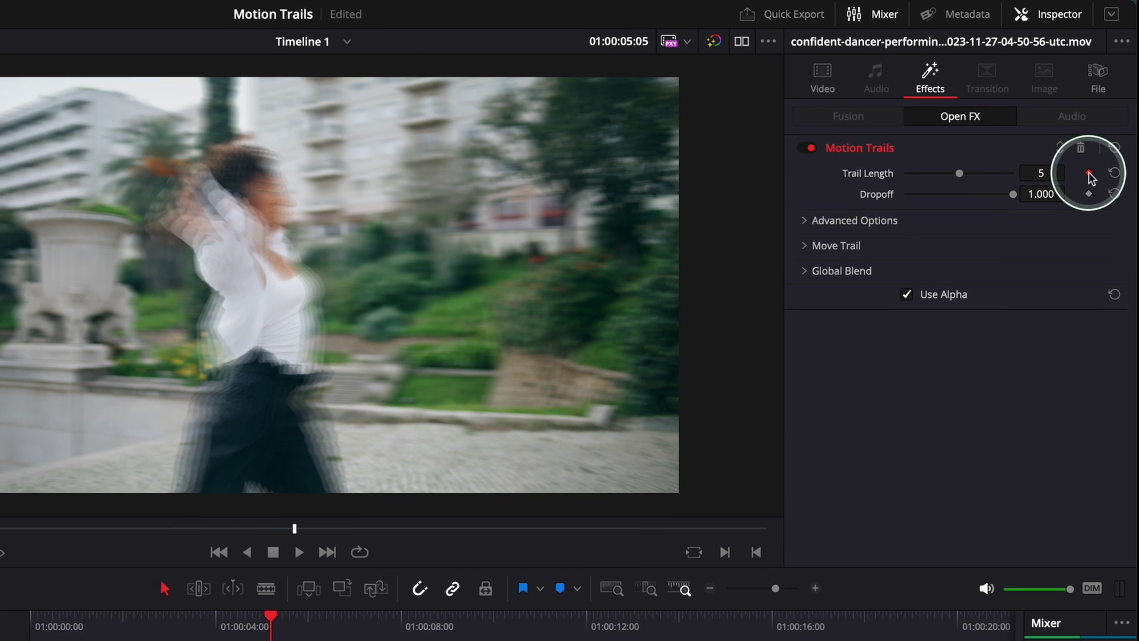
Keyframe Trail Length at 01:00:05:05, with Dropoff 0.589 and Trail Length 0
left_click(1108, 114)
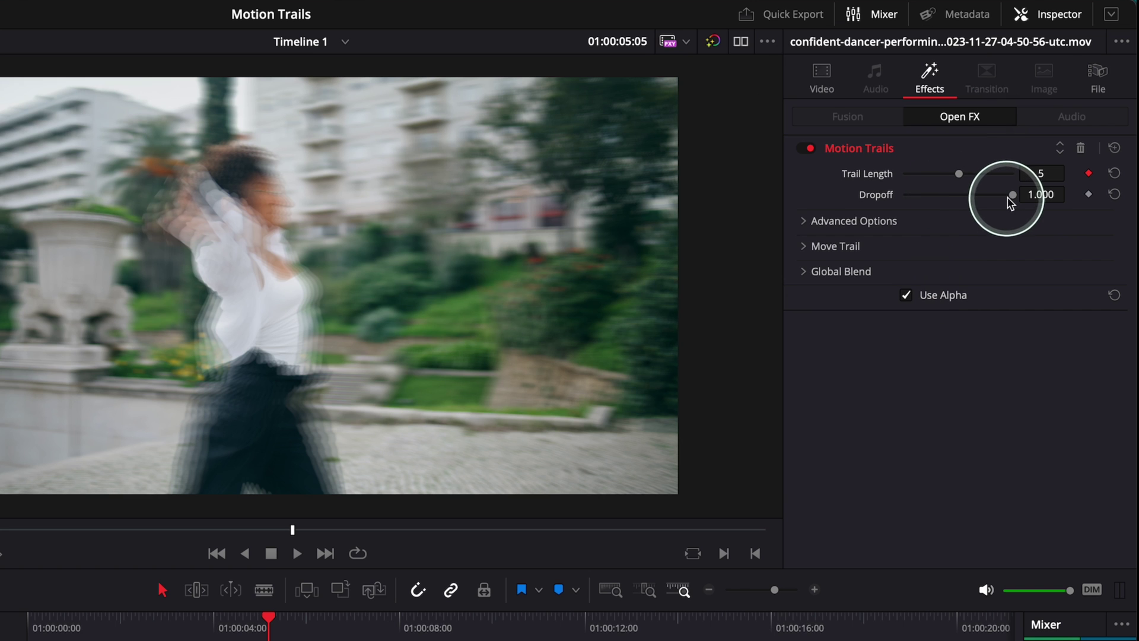
left_click_drag(1012, 195, 960, 195)
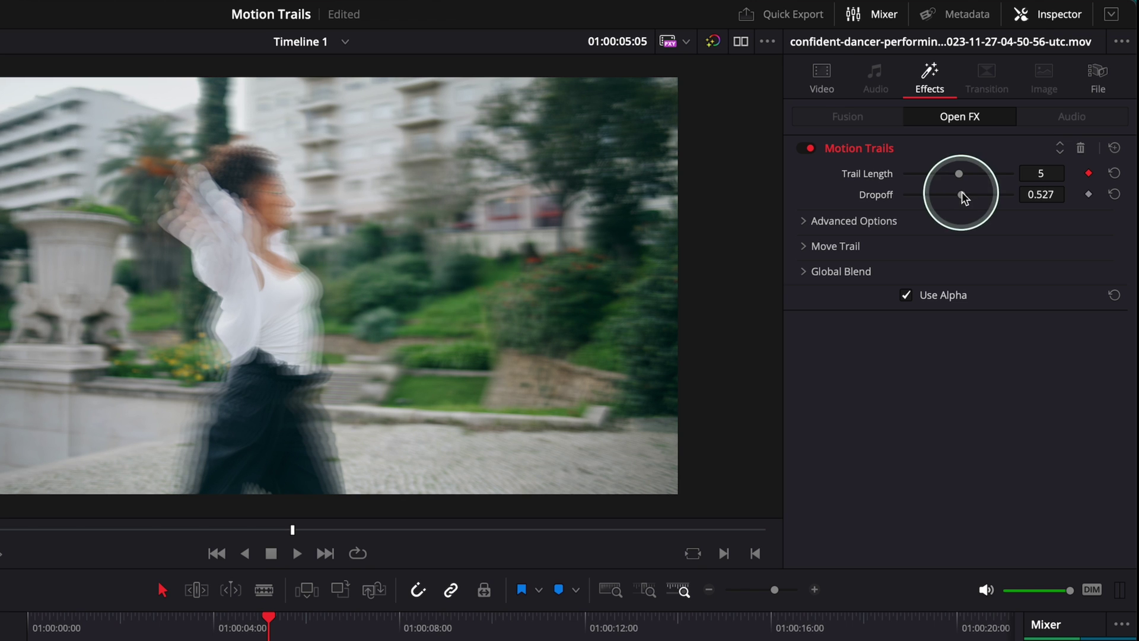
left_click_drag(983, 199, 962, 198)
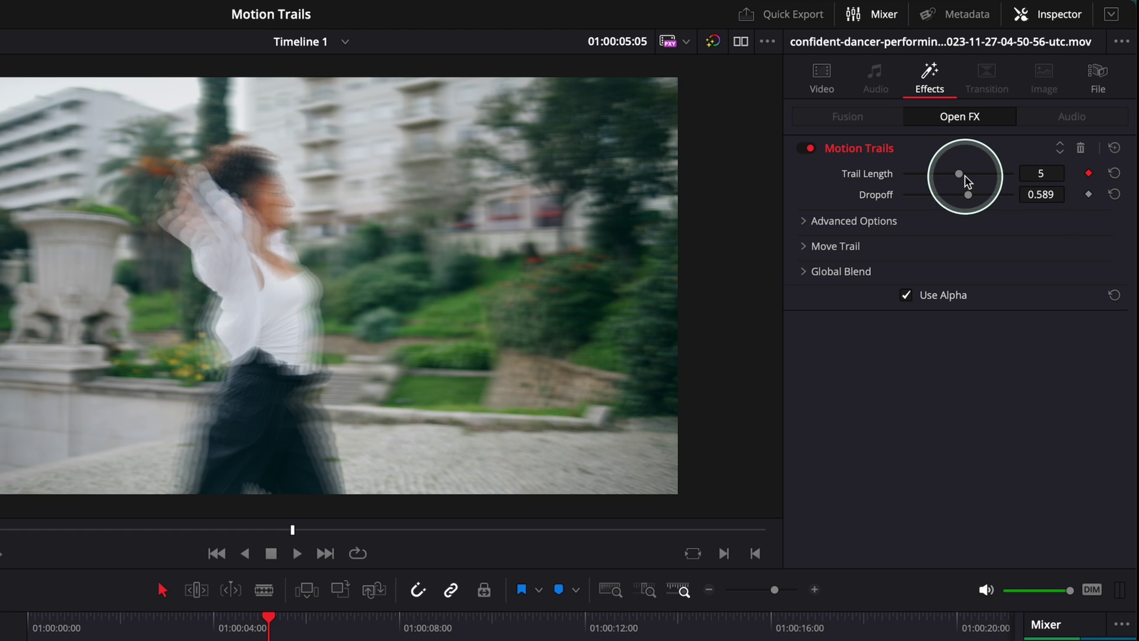
mouse_move(966, 176)
left_mouse_down()
mouse_move(906, 175)
mouse_move(961, 175)
left_mouse_up()
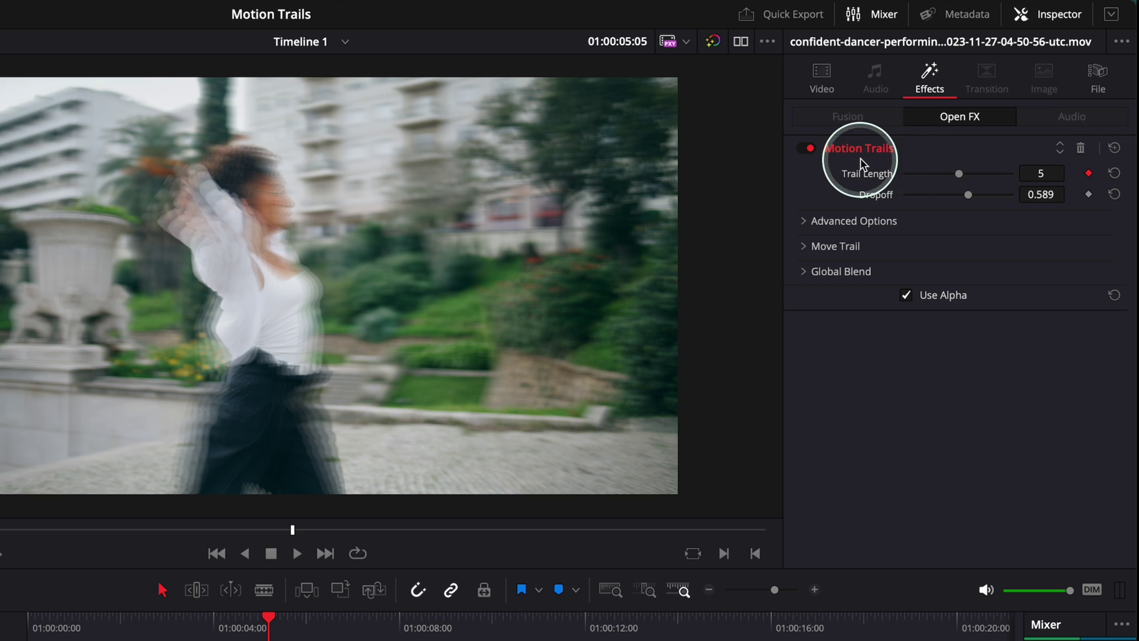
left_click_drag(959, 177, 905, 174)
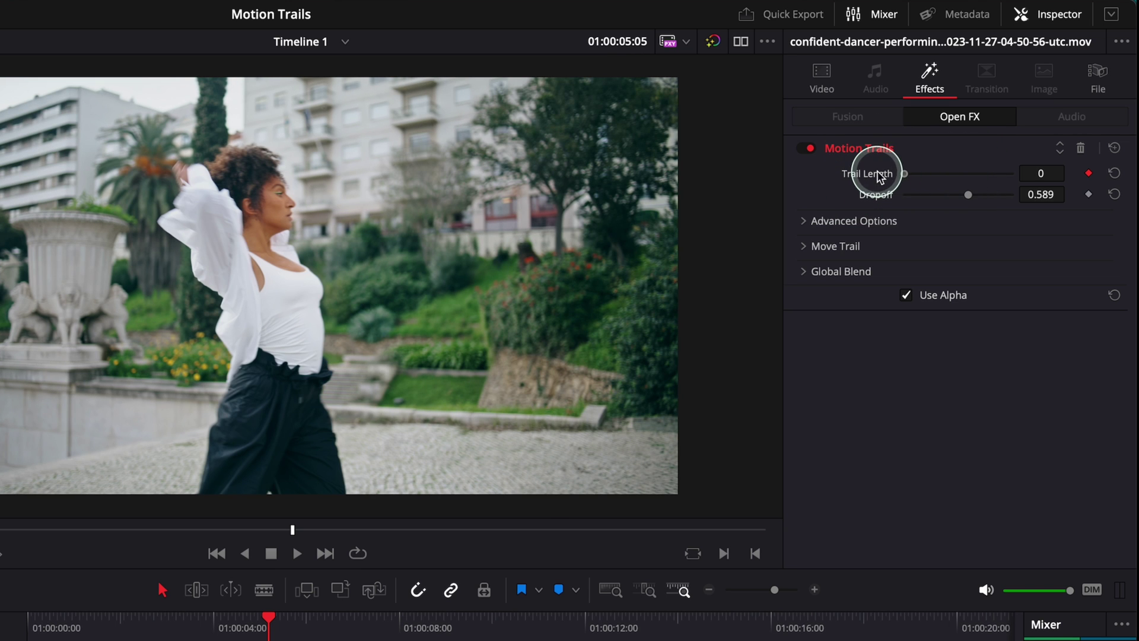
left_click(563, 523)
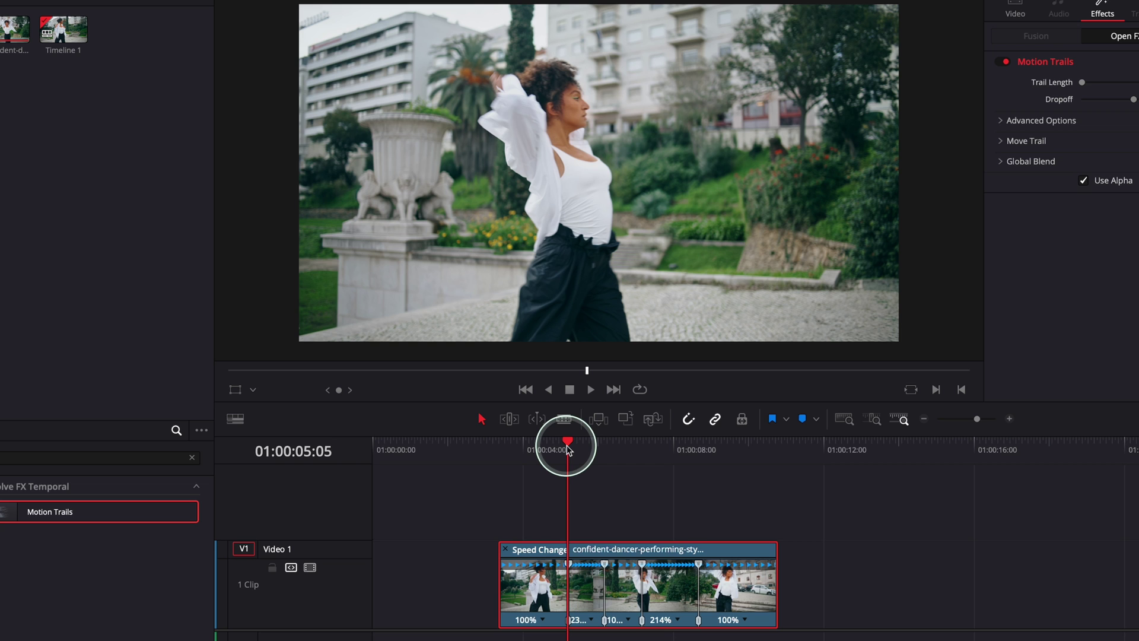
Step forward to 01:00:05:11 and keyframe Trail Length up to 7
left_click_drag(567, 449, 569, 449)
key("Right")
key("Right")
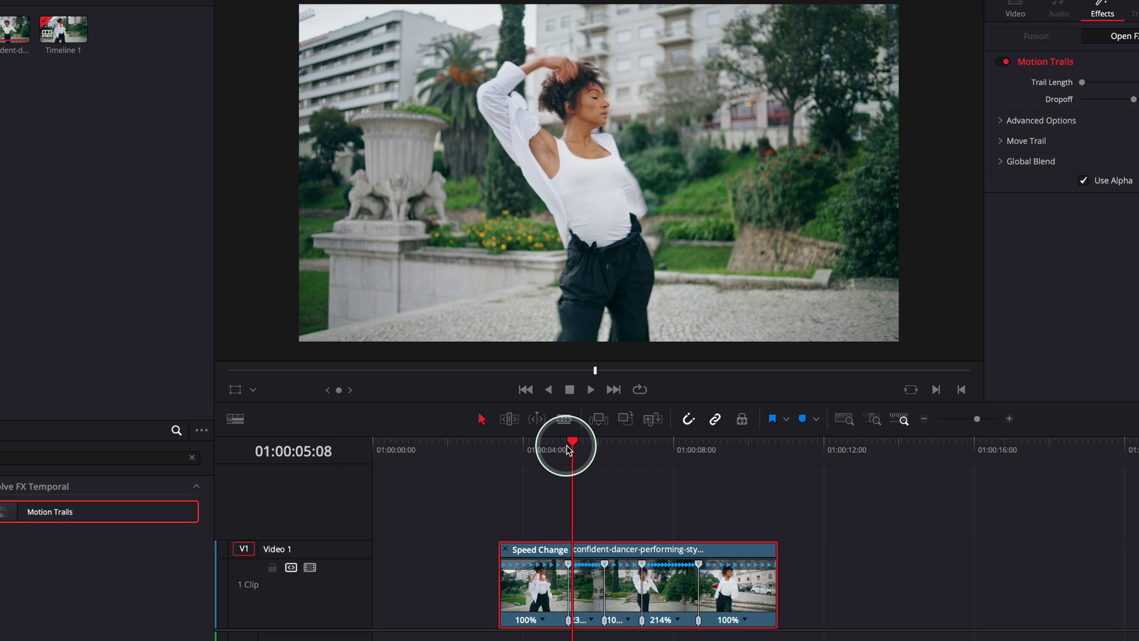
key("Right")
key("Right")
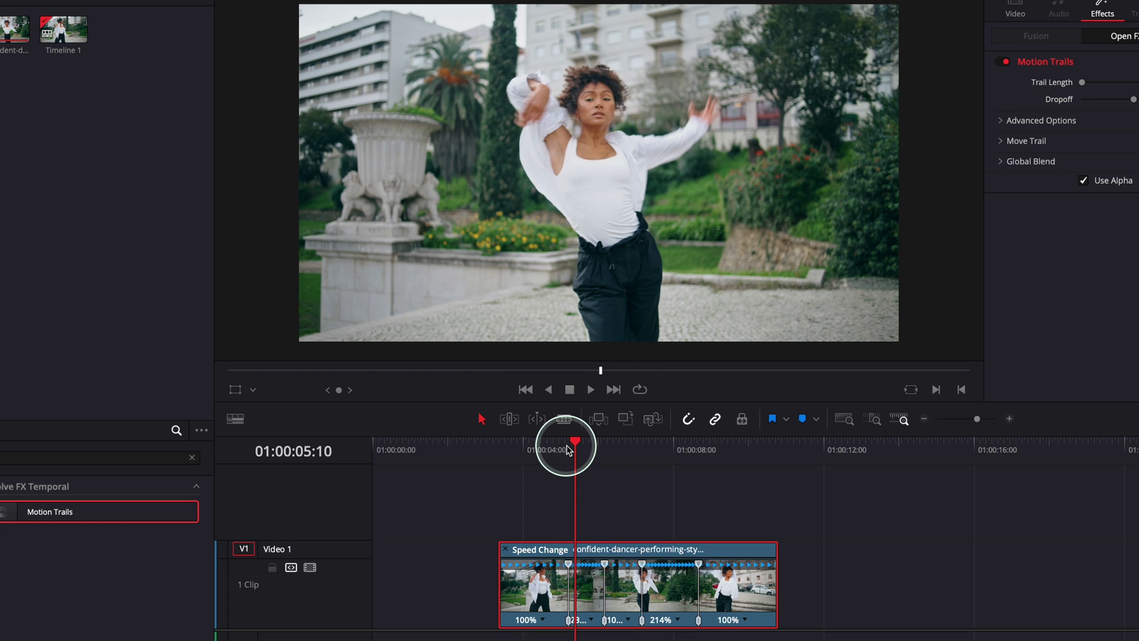
key("Right")
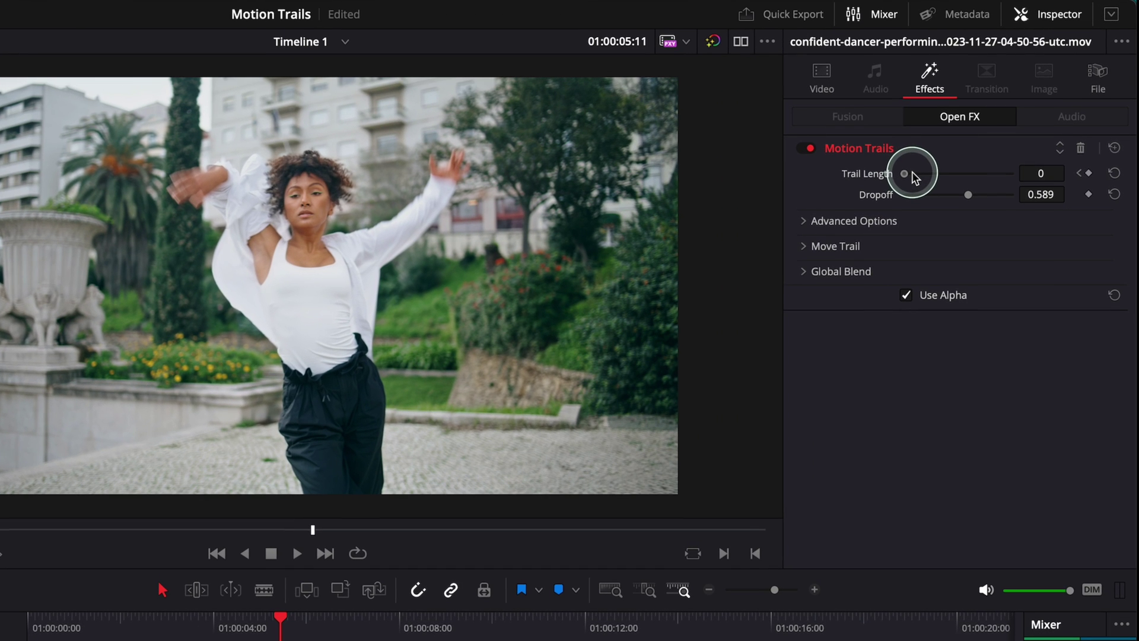
left_click_drag(983, 120, 990, 121)
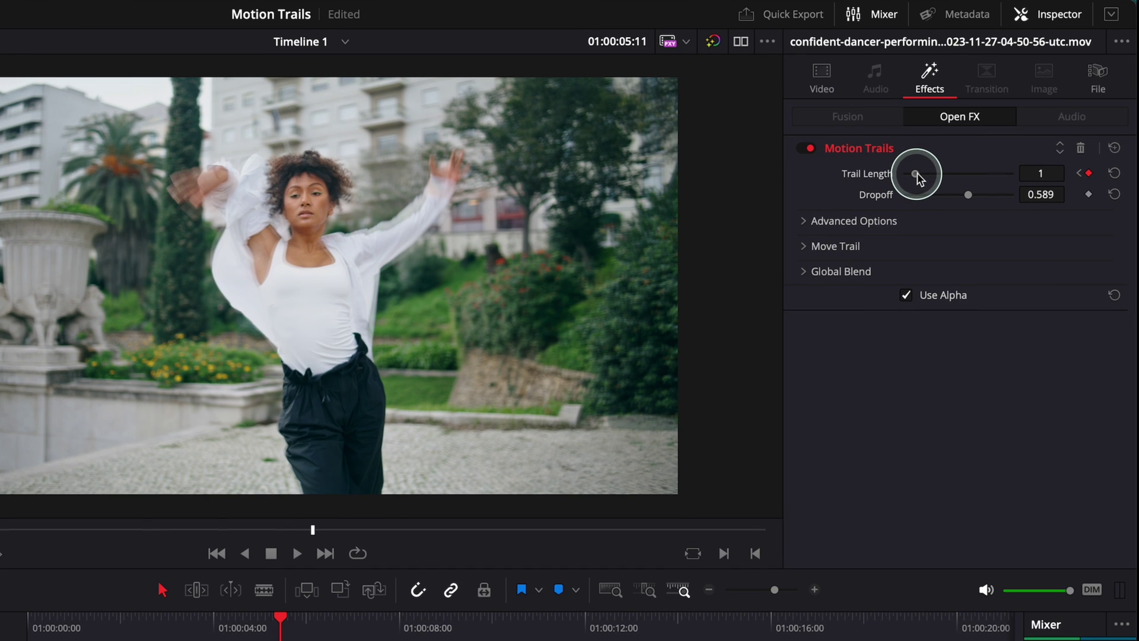
left_click_drag(918, 174, 980, 174)
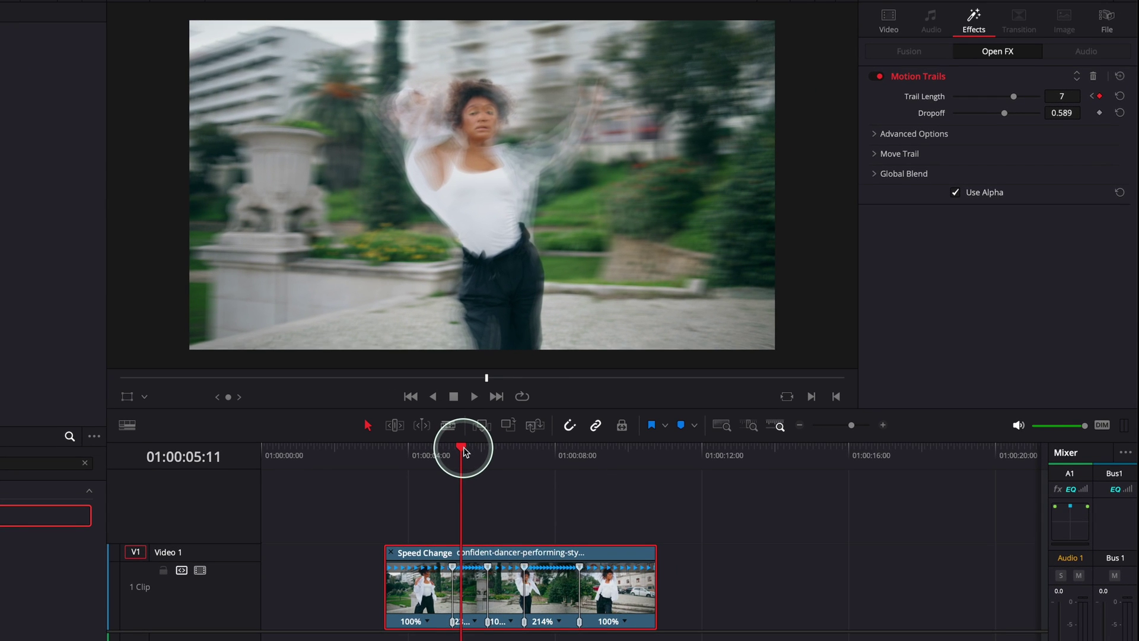
Move to 01:00:06:04 and keyframe Trail Length back to 0
left_click_drag(464, 452, 482, 451)
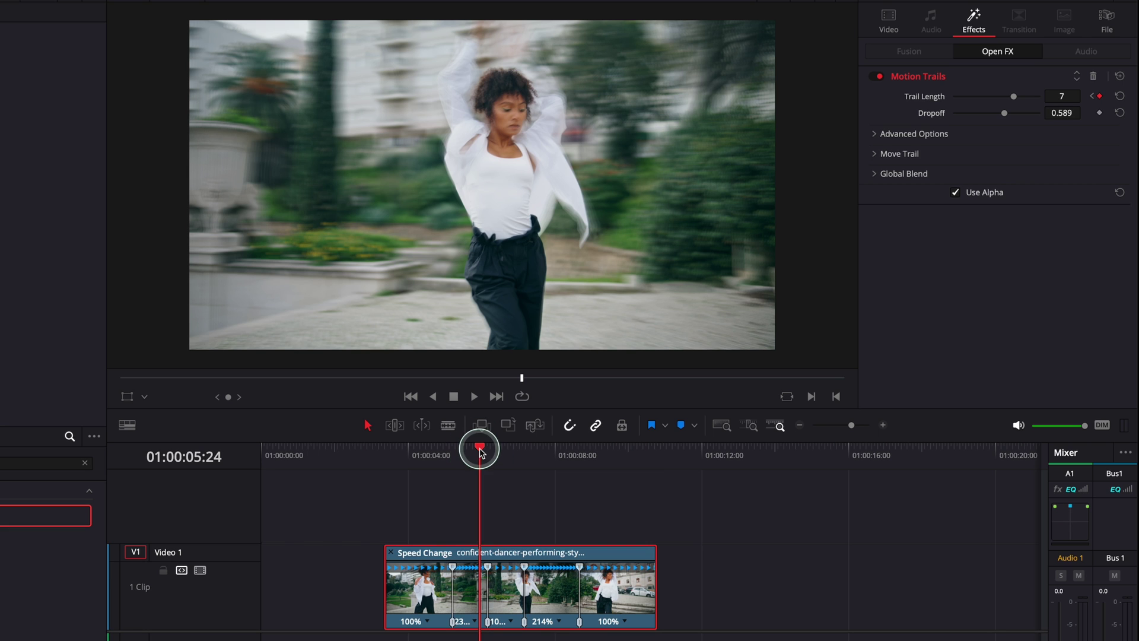
left_click_drag(480, 455, 487, 452)
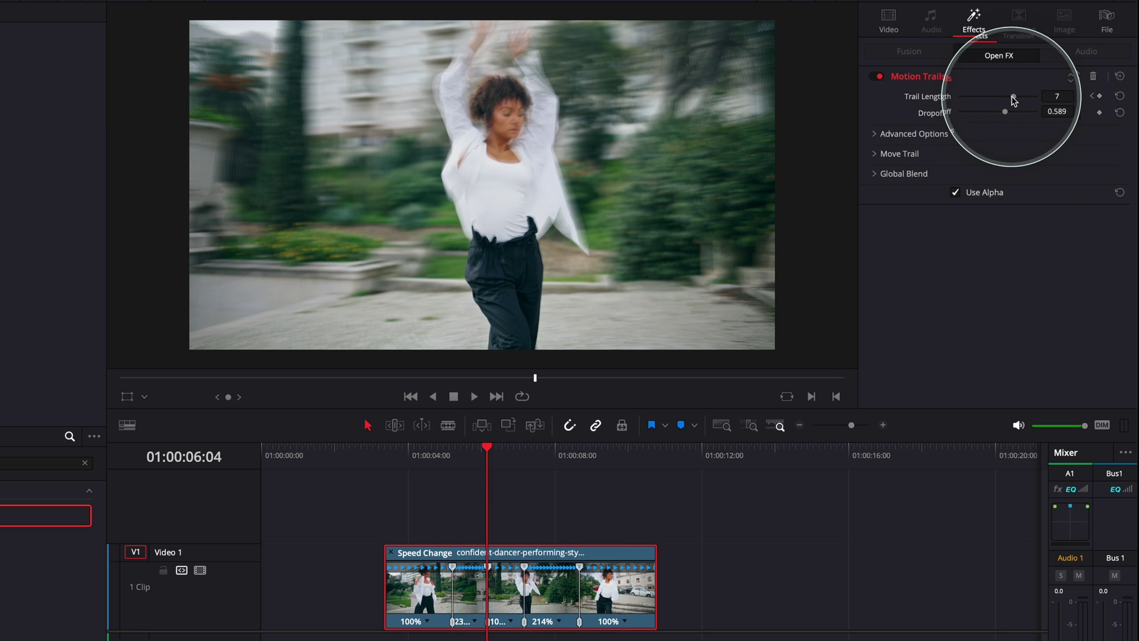
left_click_drag(1014, 96, 950, 97)
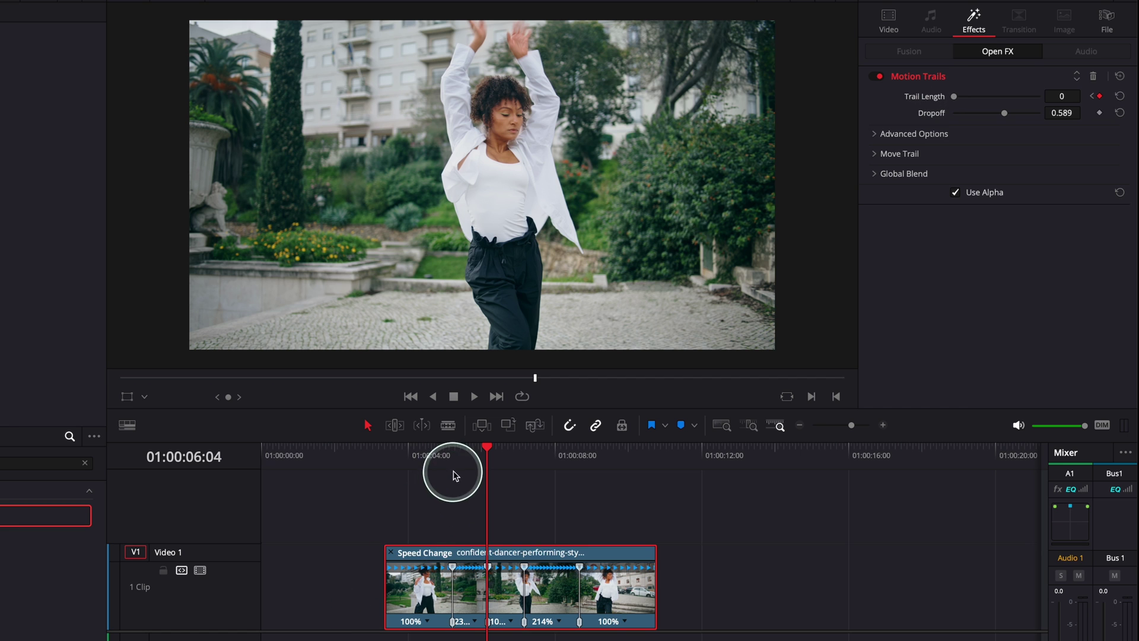
left_click(403, 463)
Review the ramp, park at 01:00:07:10, and keyframe Trail Length from 0 to 10
key("space")
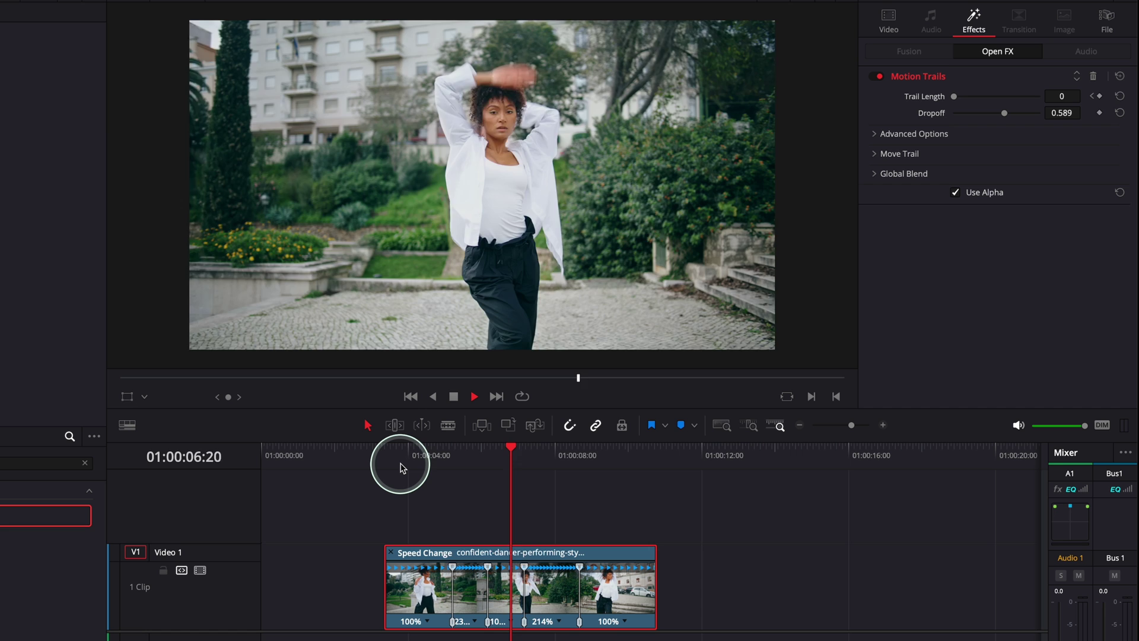
key("space")
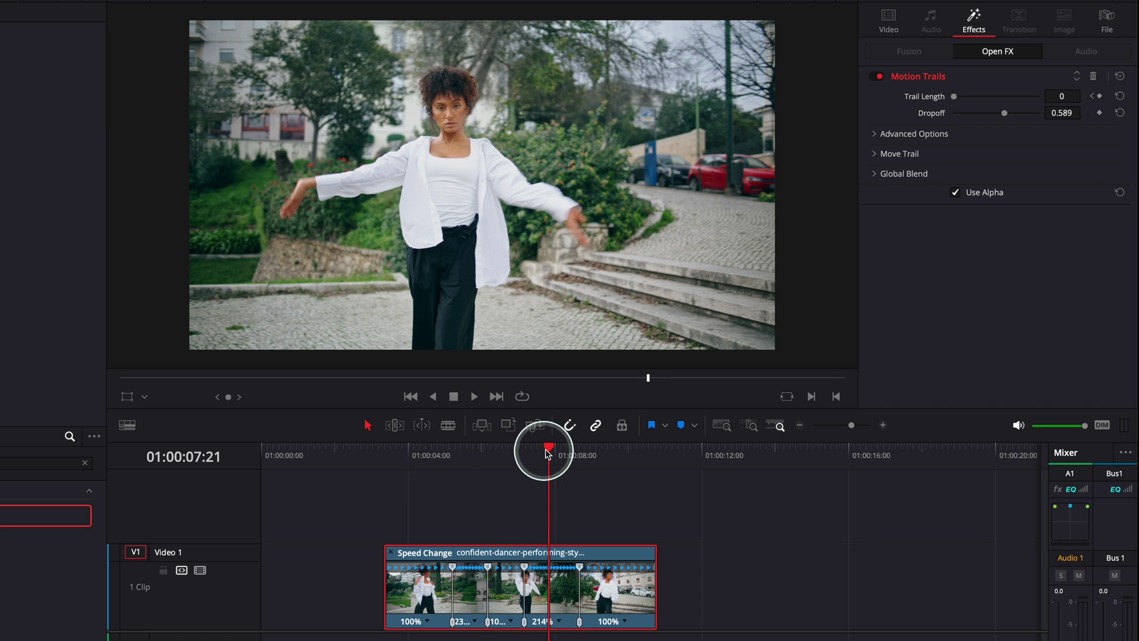
left_click(545, 454)
left_click_drag(545, 455, 523, 452)
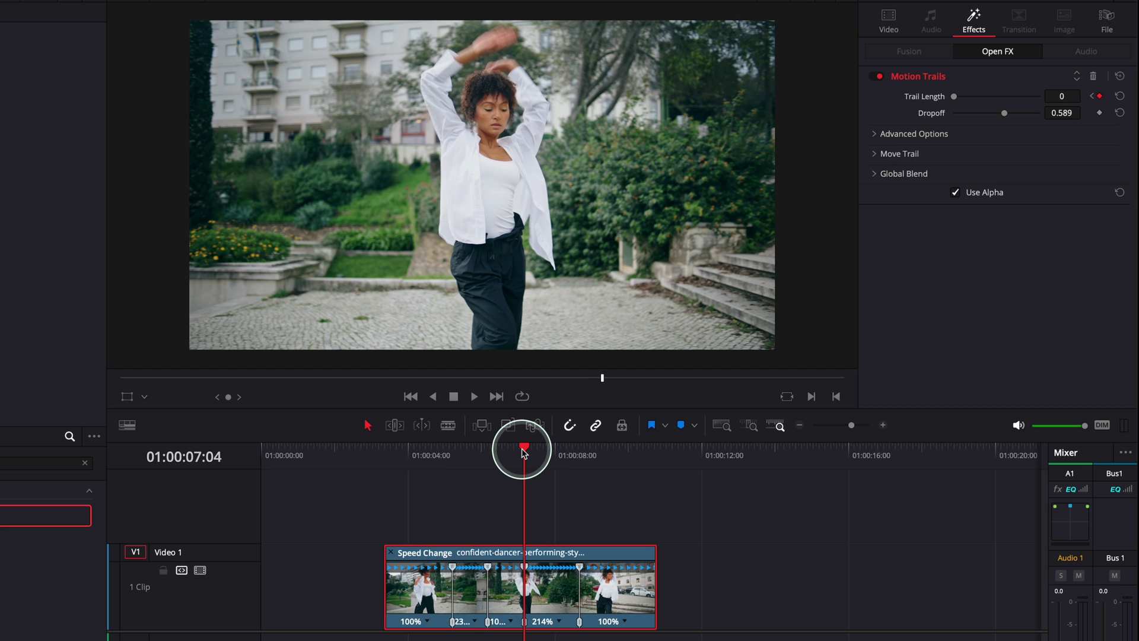
key("Right")
key("Right")
key("Right")
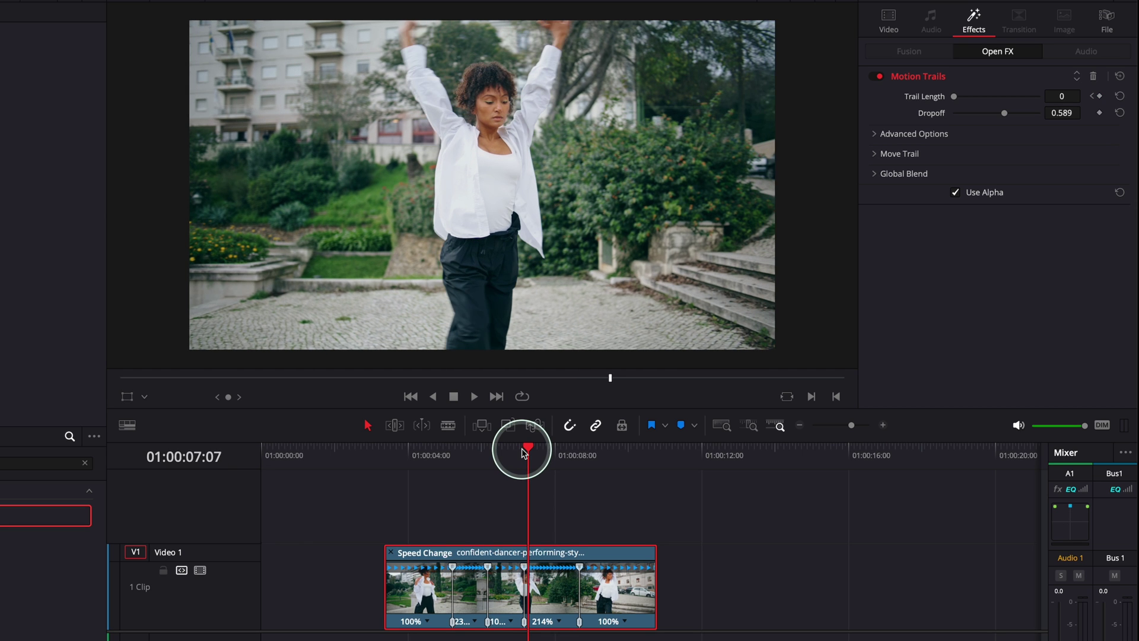
key("Right")
key("Right")
key("Right")
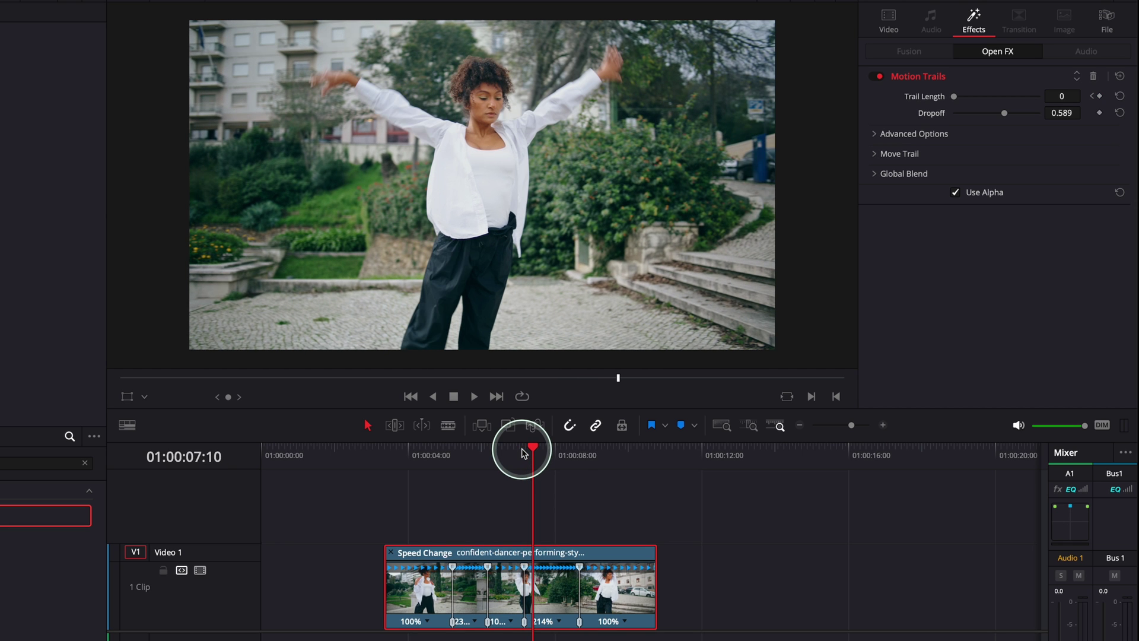
left_click_drag(955, 96, 1023, 101)
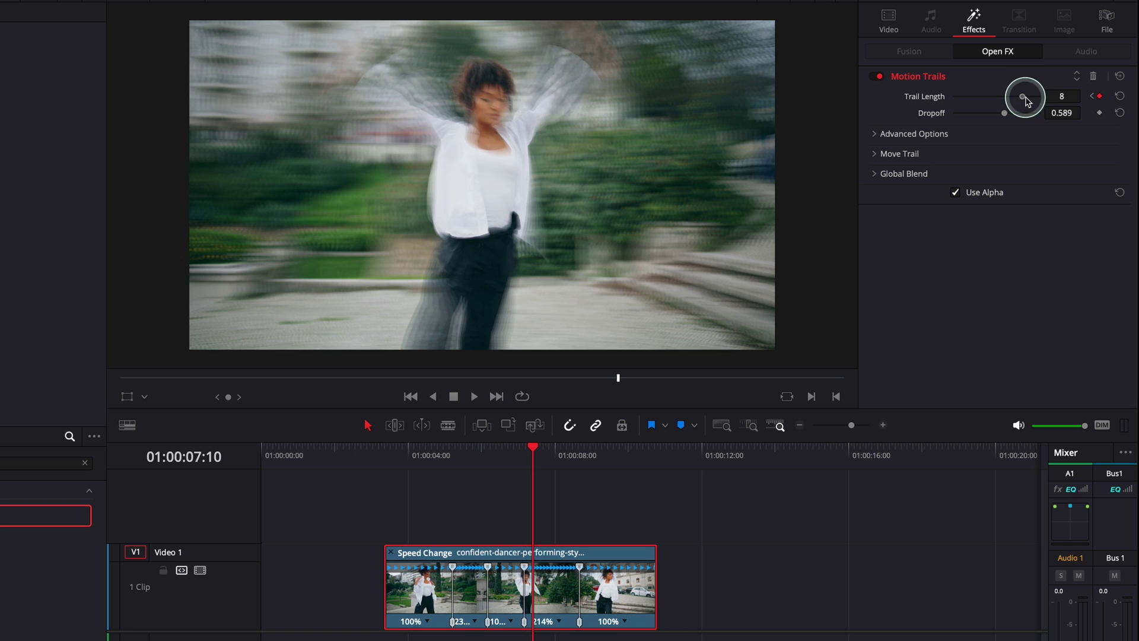
left_click_drag(1027, 101, 1049, 102)
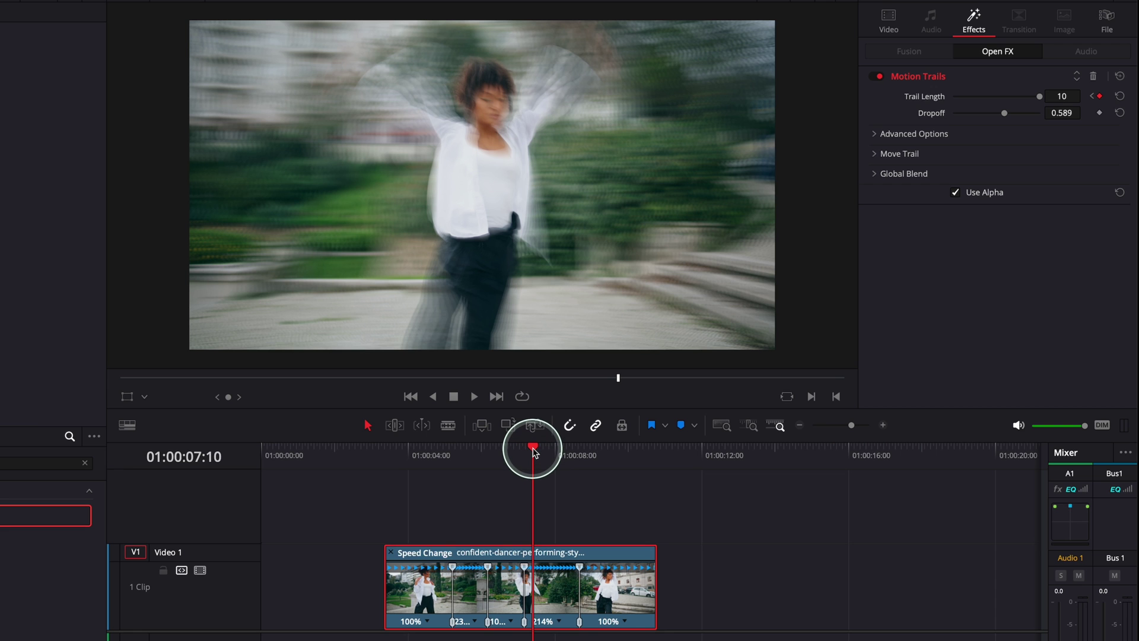
left_click_drag(533, 452, 569, 448)
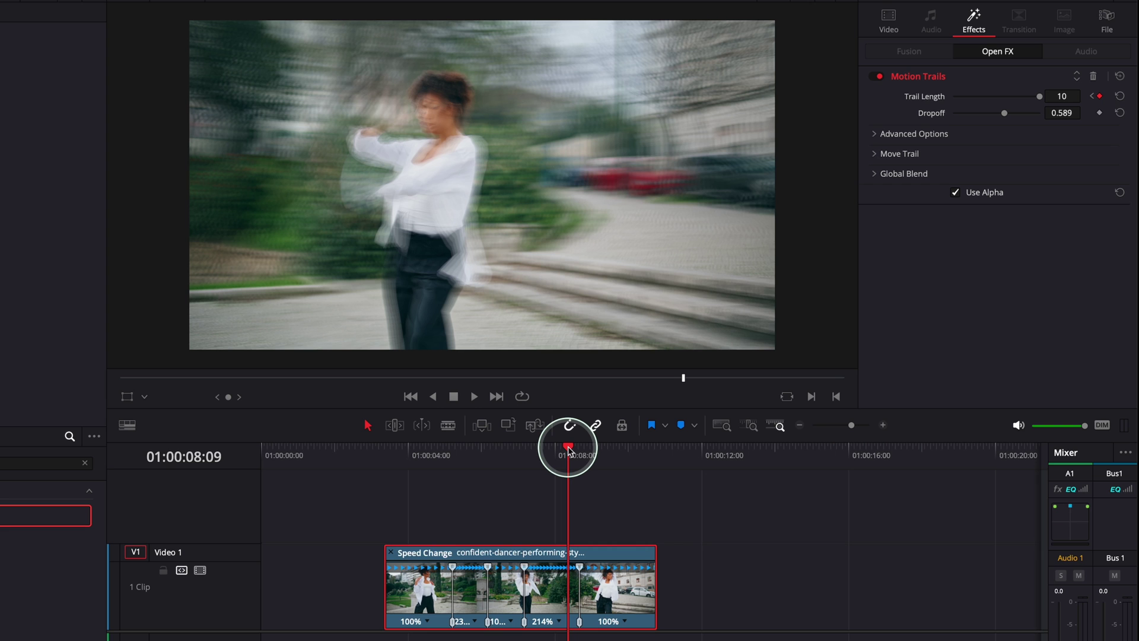
Move to 01:00:08:17 and keyframe Trail Length back to 0
left_click_drag(569, 451, 581, 451)
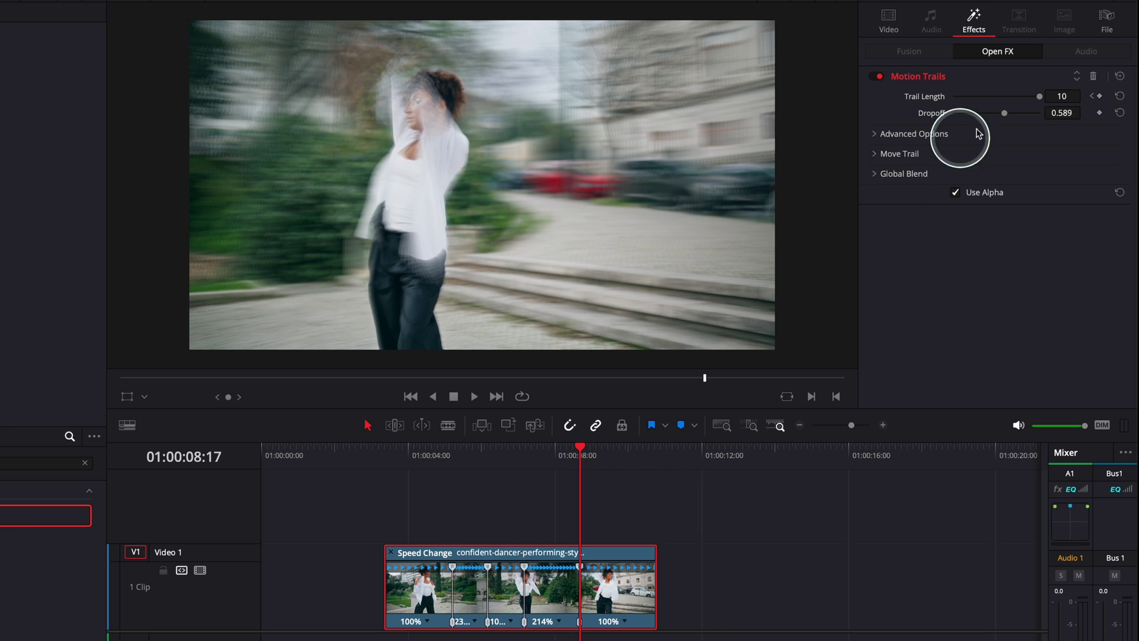
left_click_drag(1040, 97, 942, 97)
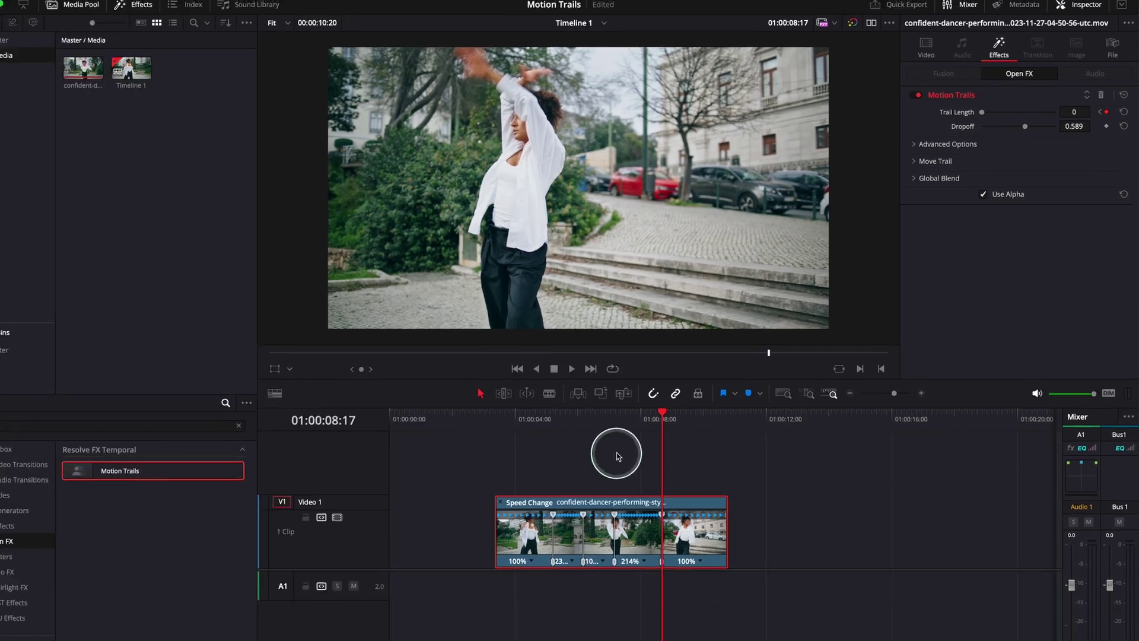